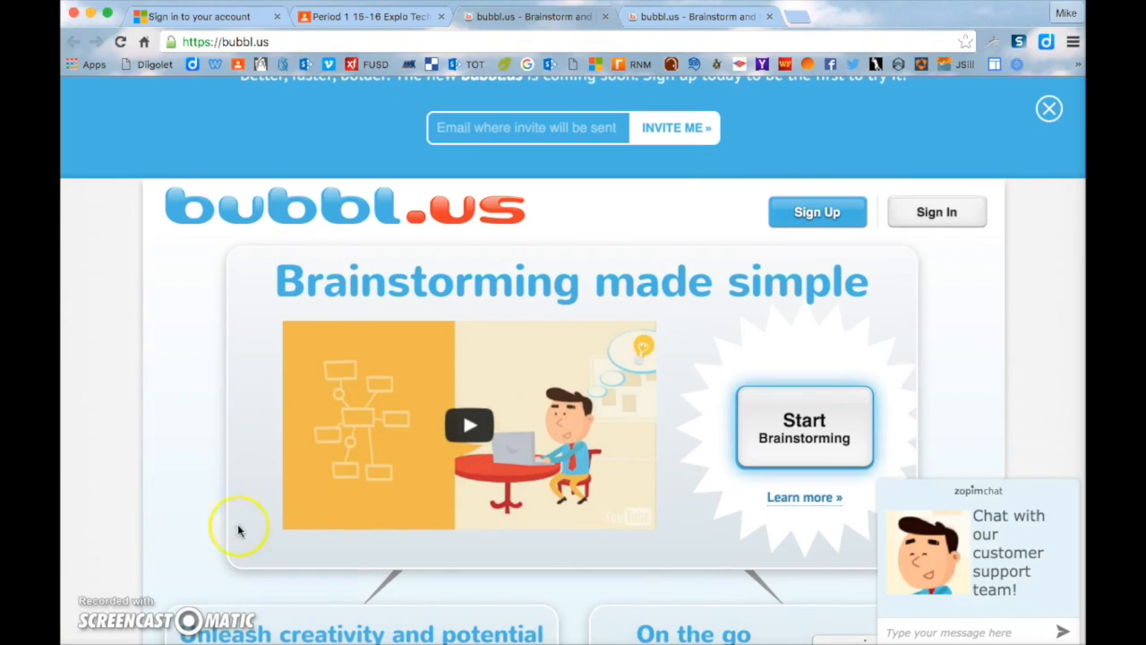
Step: Play the introductory brainstorming video on the home page briefly and pause it
click(470, 423)
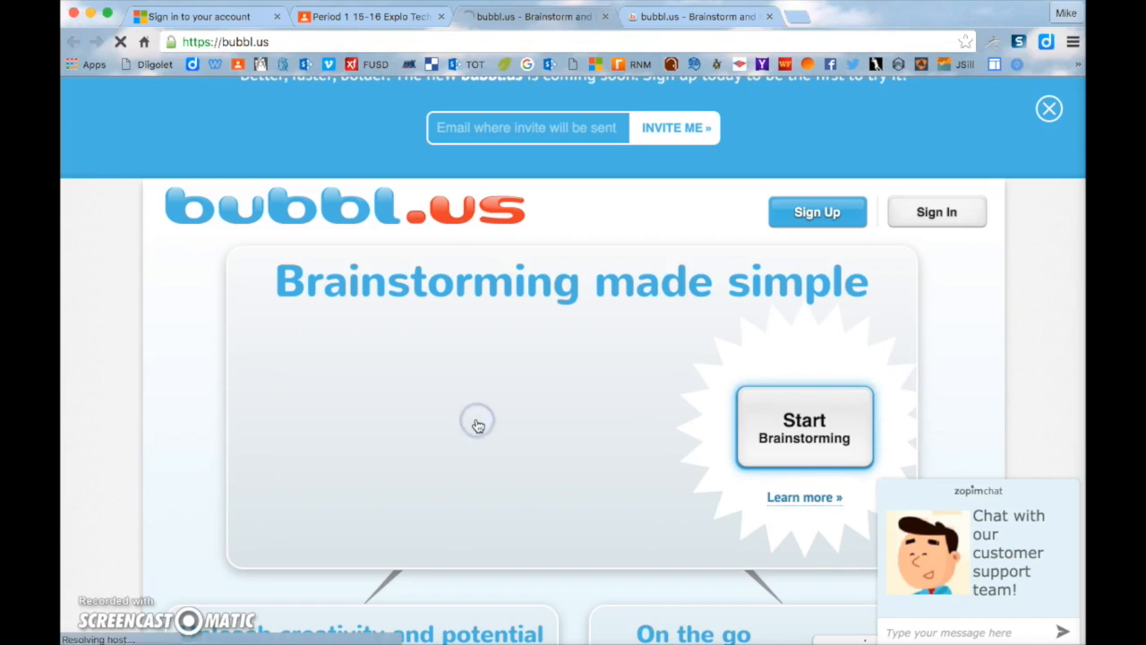
click(307, 515)
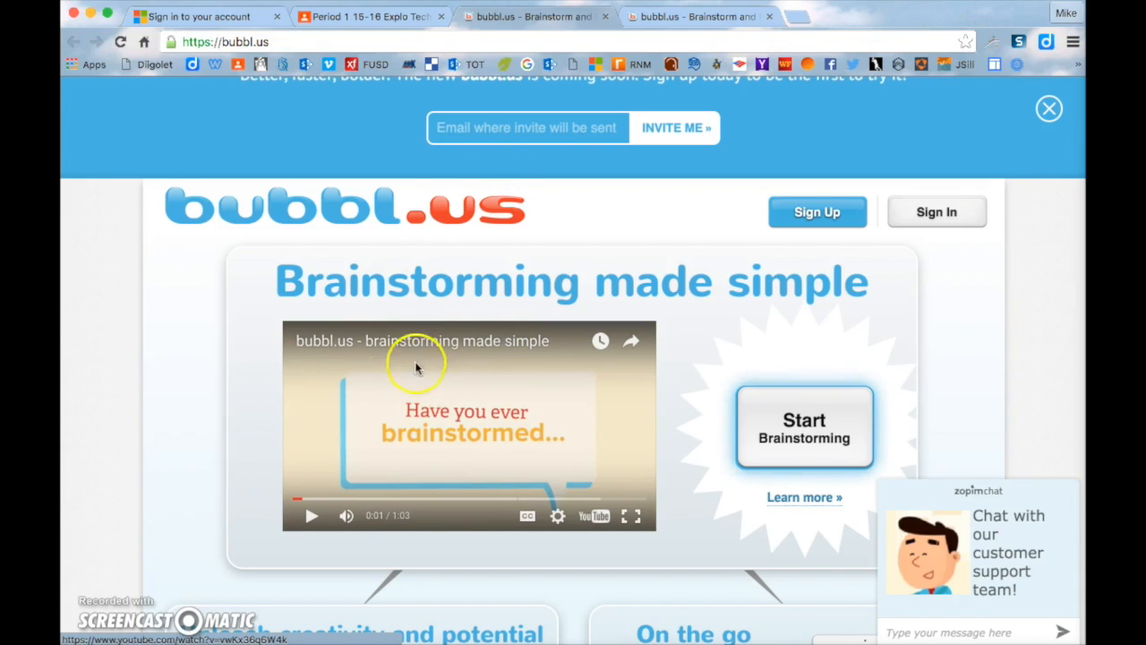
Step: Create an account on the Free plan, entering a username, the account e-mail, and the password with its confirmation
click(806, 218)
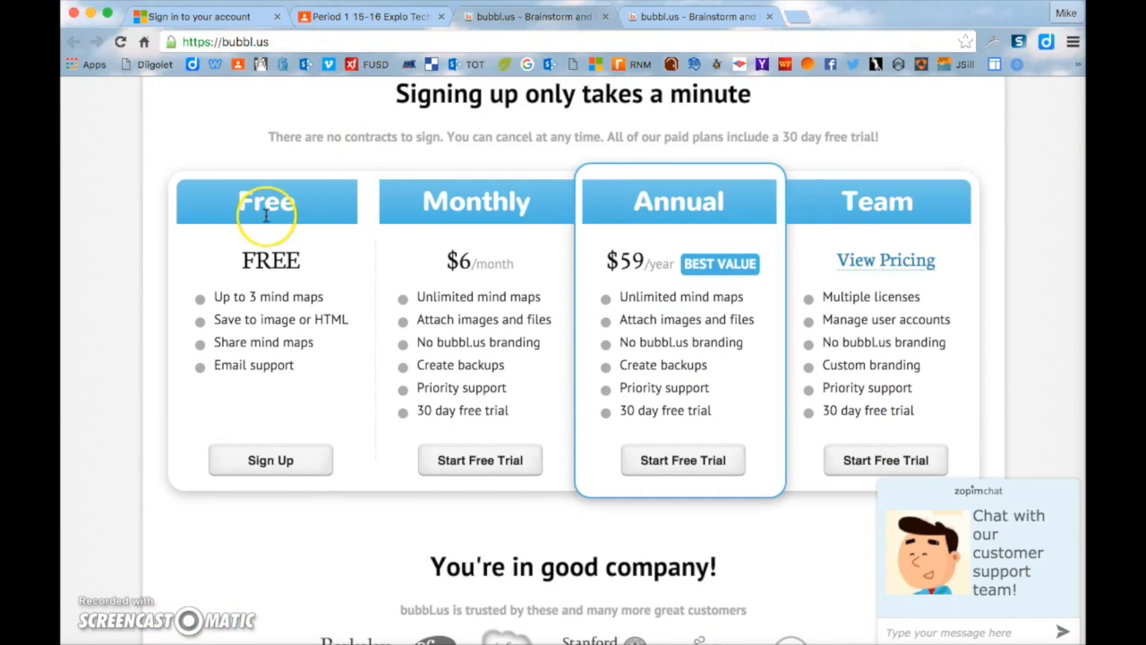
click(258, 459)
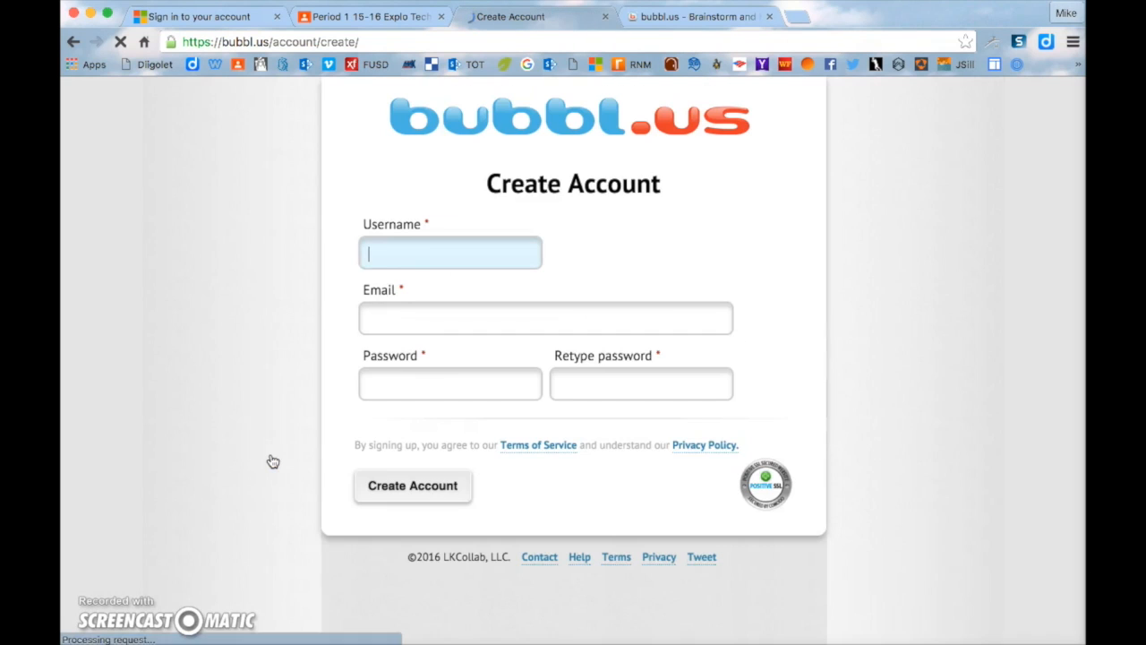
click(418, 250)
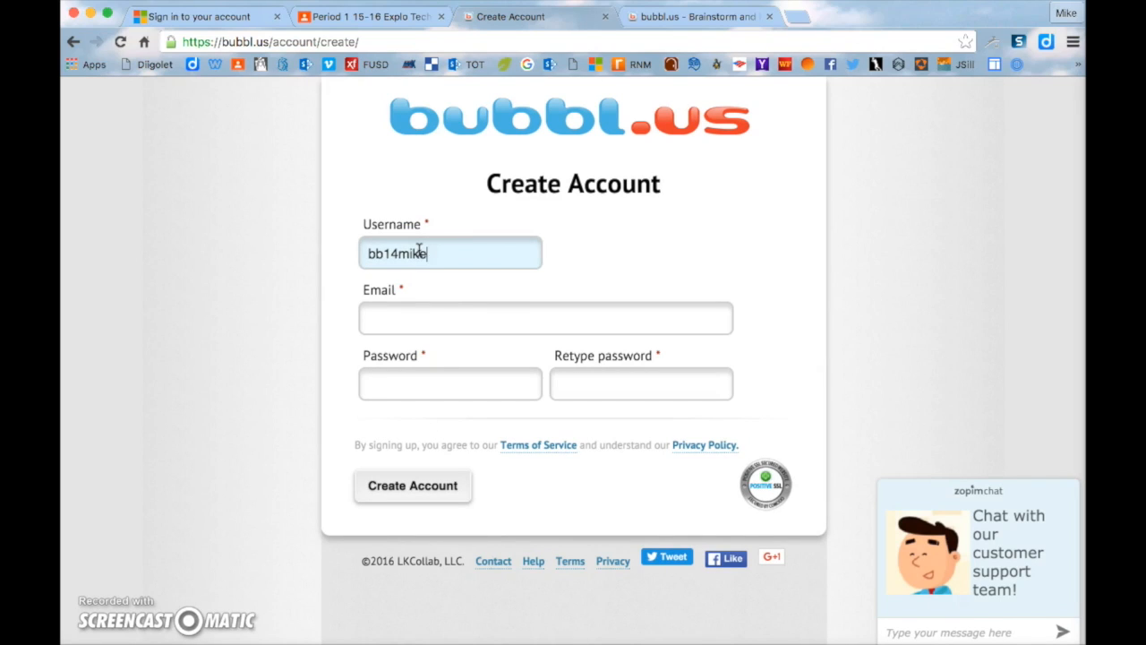
click(438, 319)
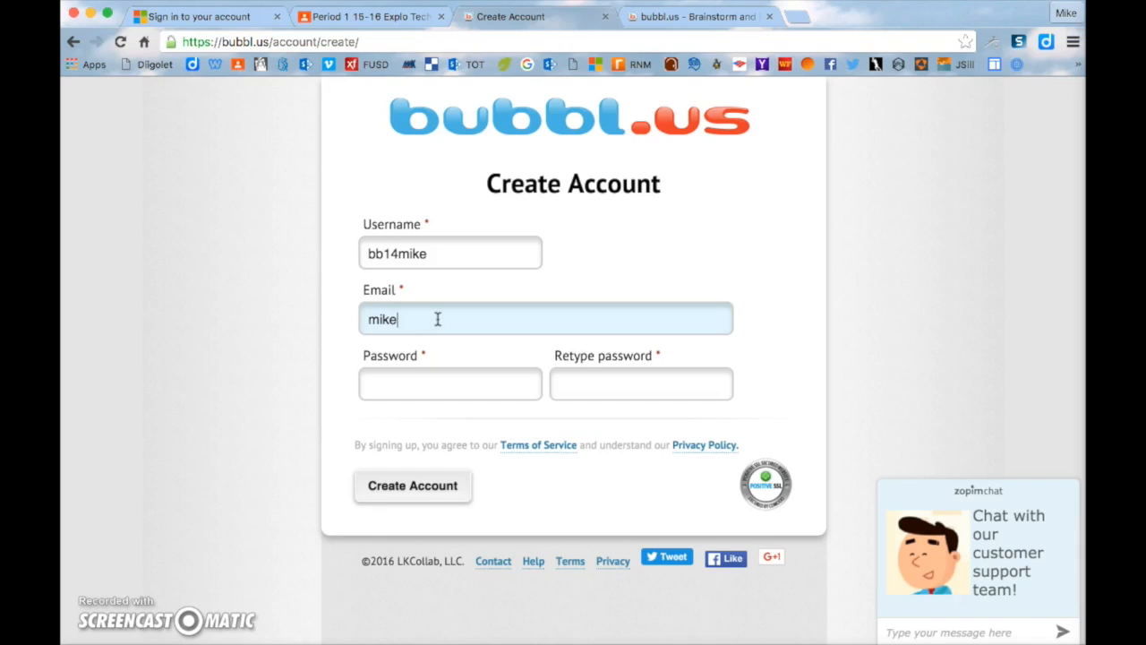
text(@)
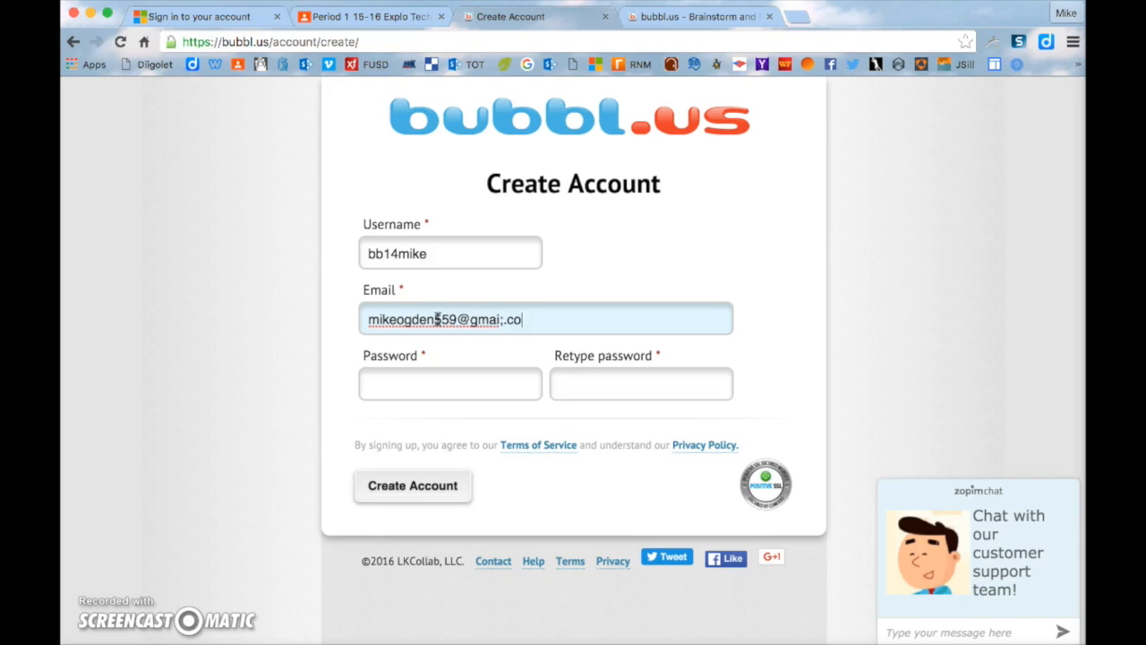
text(gmail.com)
click(439, 383)
text(••)
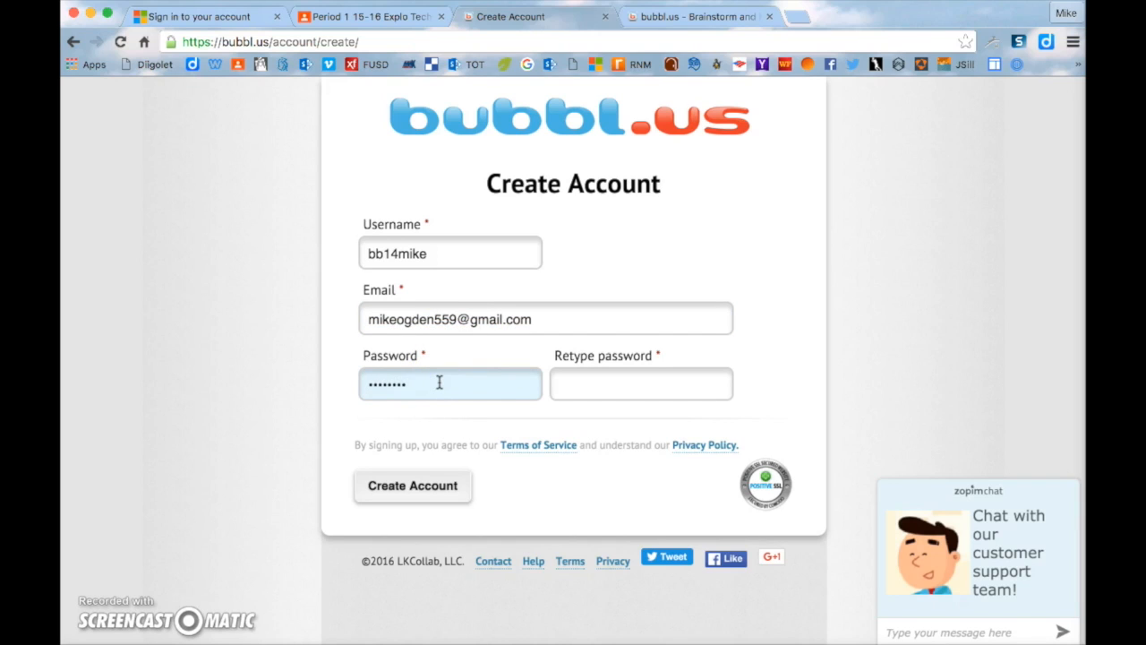
key(Tab)
click(416, 474)
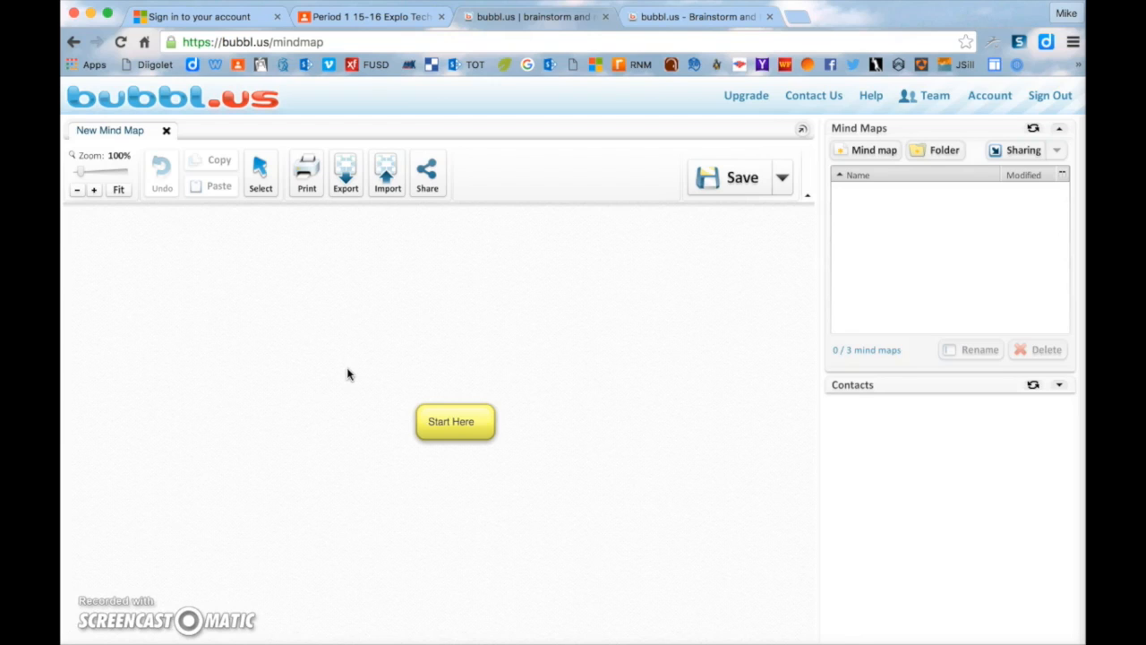
Step: Replace the text of the Start Here bubble with "Exploring Technlogy"
click(458, 422)
double_click(464, 421)
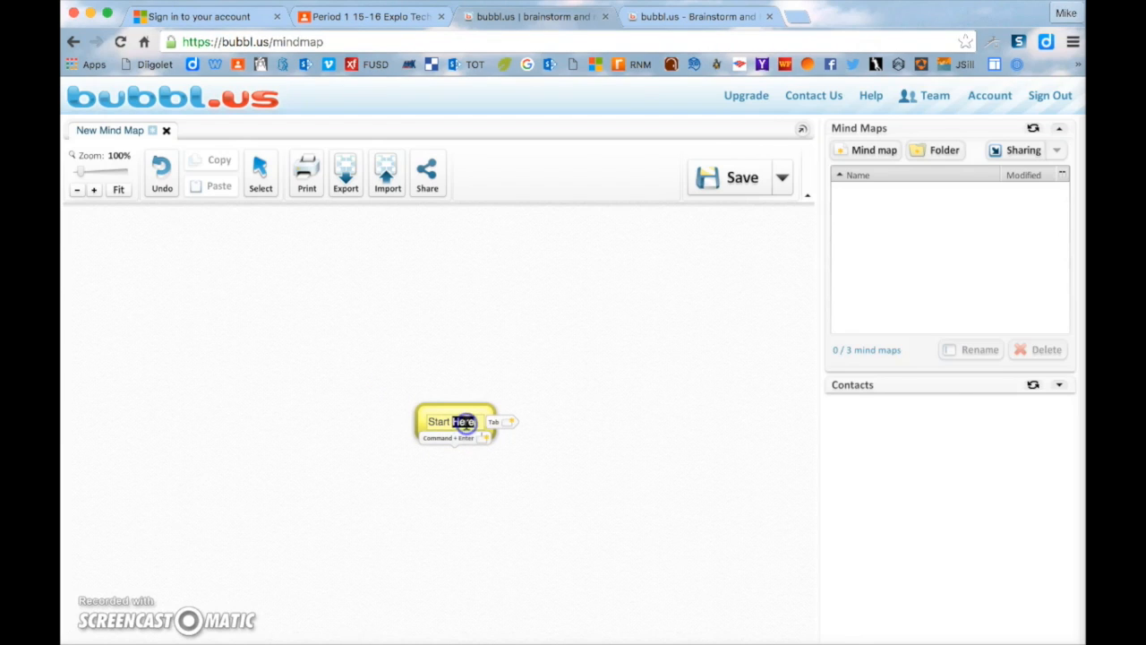
click(477, 422)
drag(477, 421, 413, 421)
text(Exploring Te)
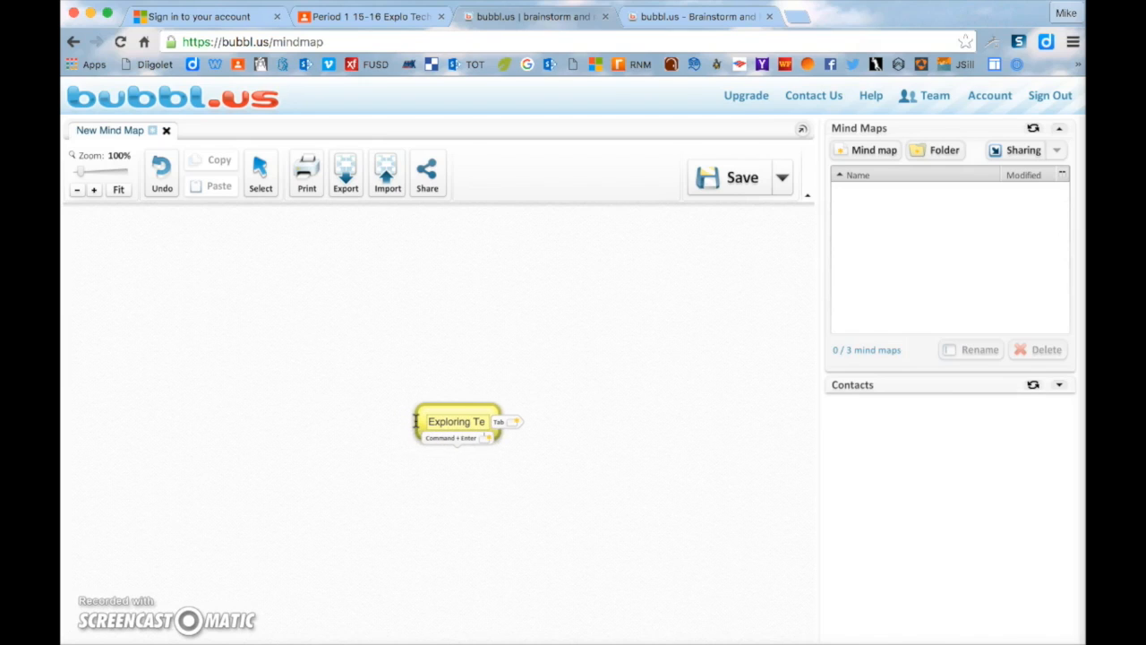
text(chnology)
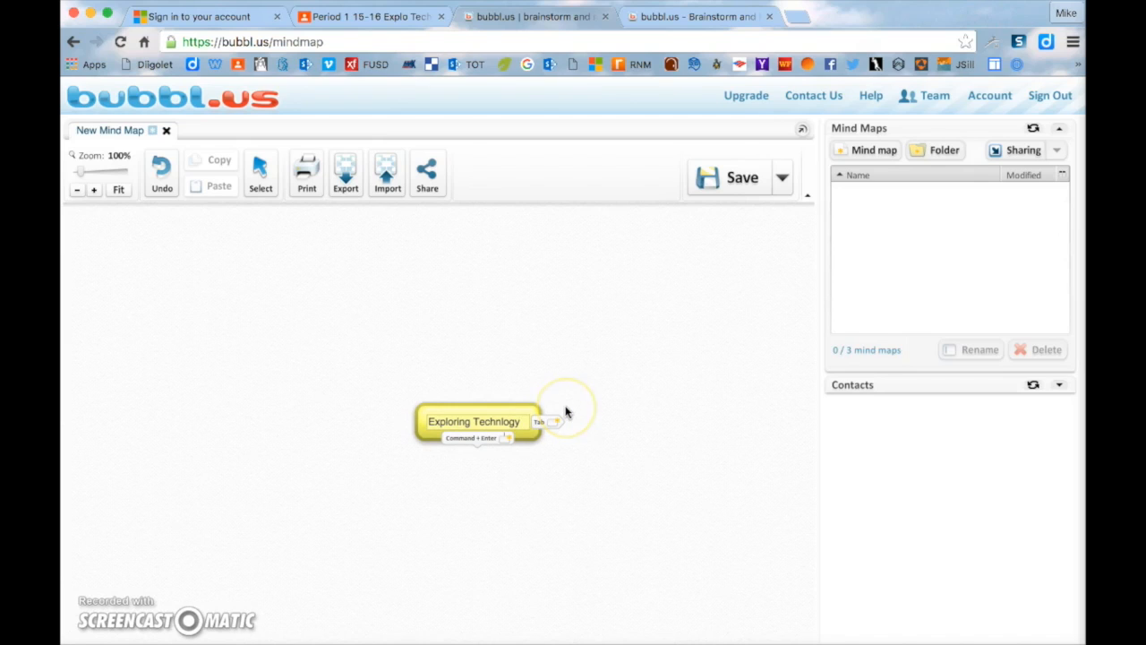
Step: Add four empty sibling bubbles in a row beside the Exploring Technlogy bubble
click(557, 461)
click(557, 436)
key(Tab)
key(Tab)
key(Tab)
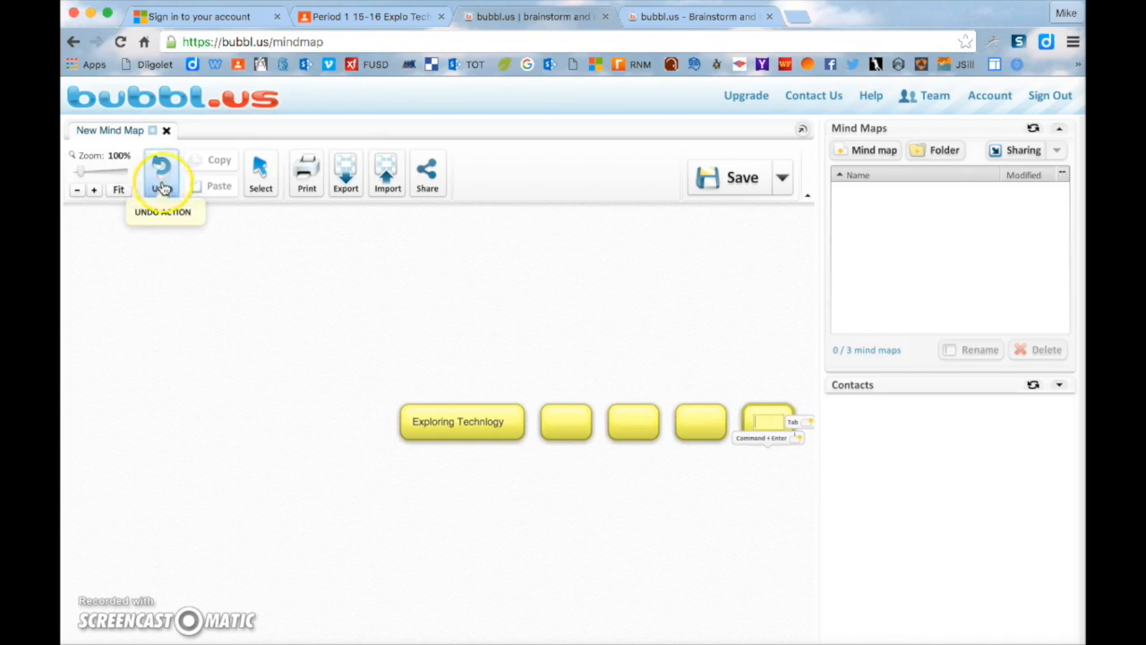
Step: Undo the four added sibling bubbles so only the Exploring Technlogy bubble is left
click(162, 182)
click(162, 182)
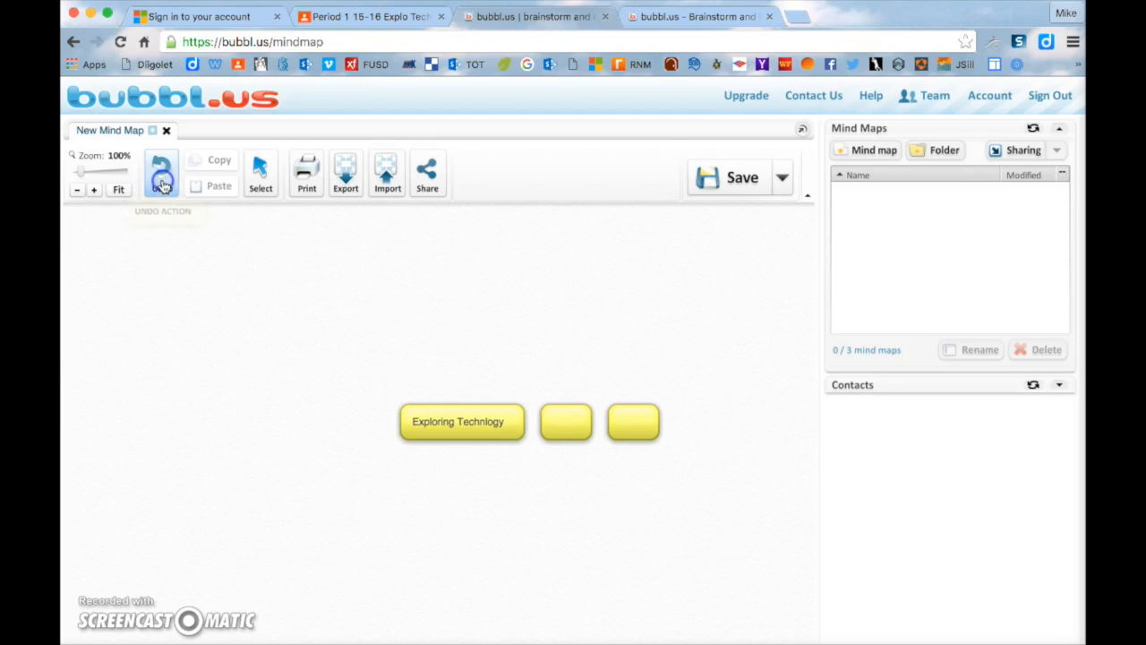
click(162, 182)
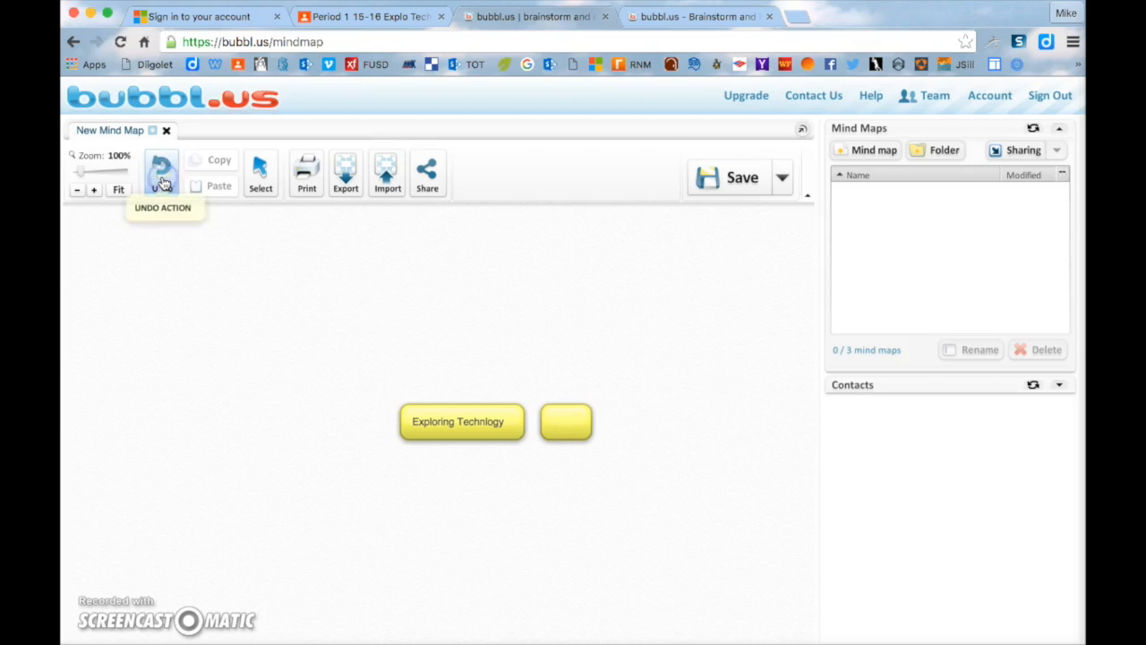
click(162, 183)
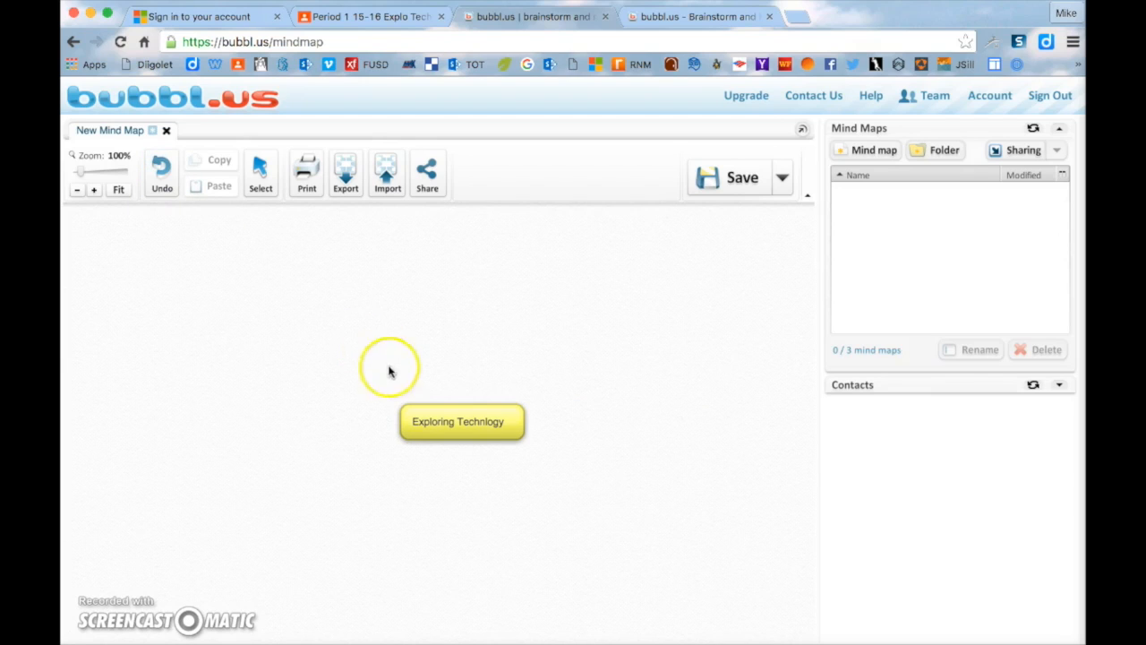
Step: Add a vertical chain of empty child bubbles beneath the Exploring Technlogy bubble
click(464, 430)
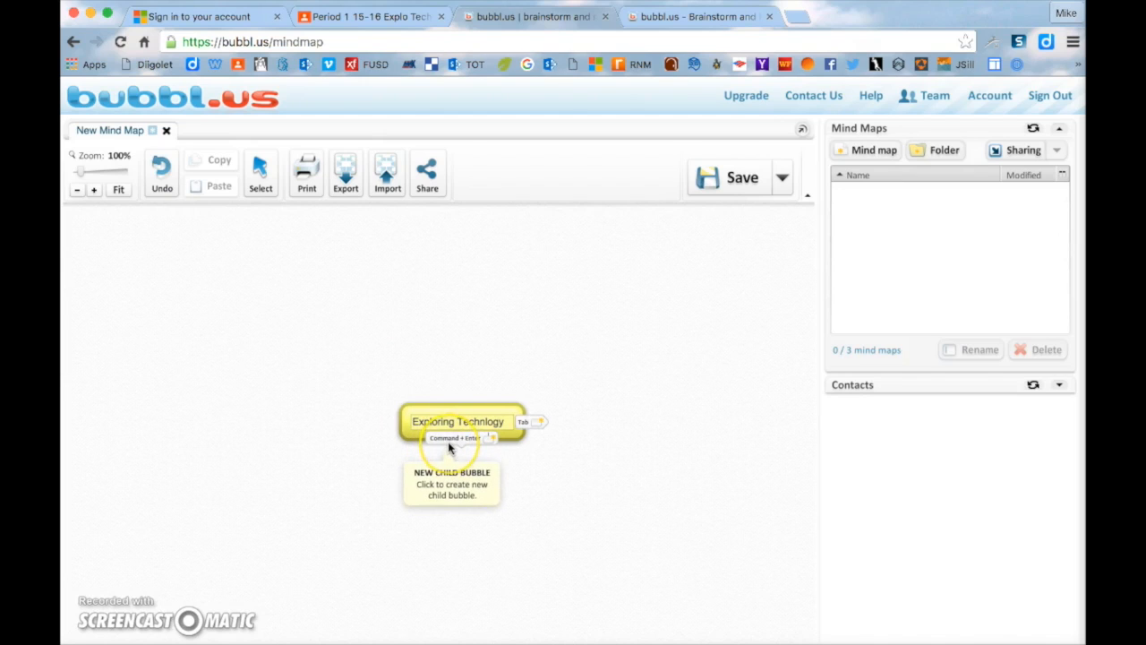
click(471, 438)
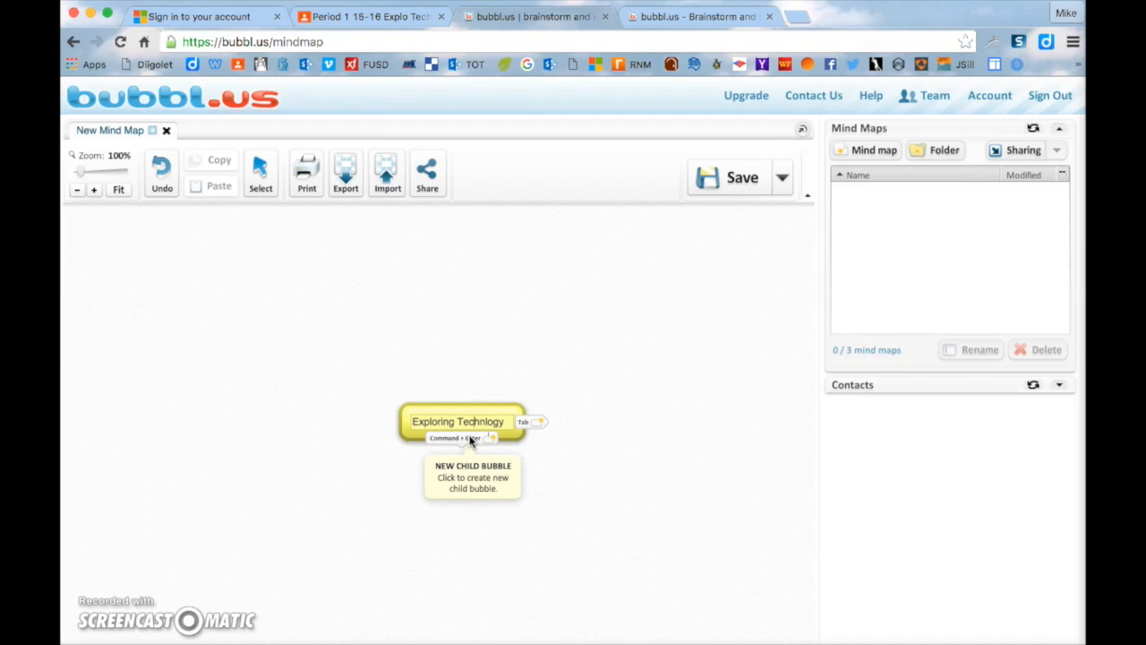
click(470, 438)
key(super+Return)
key(super+Return)
key(super+Return)
key(super+Return)
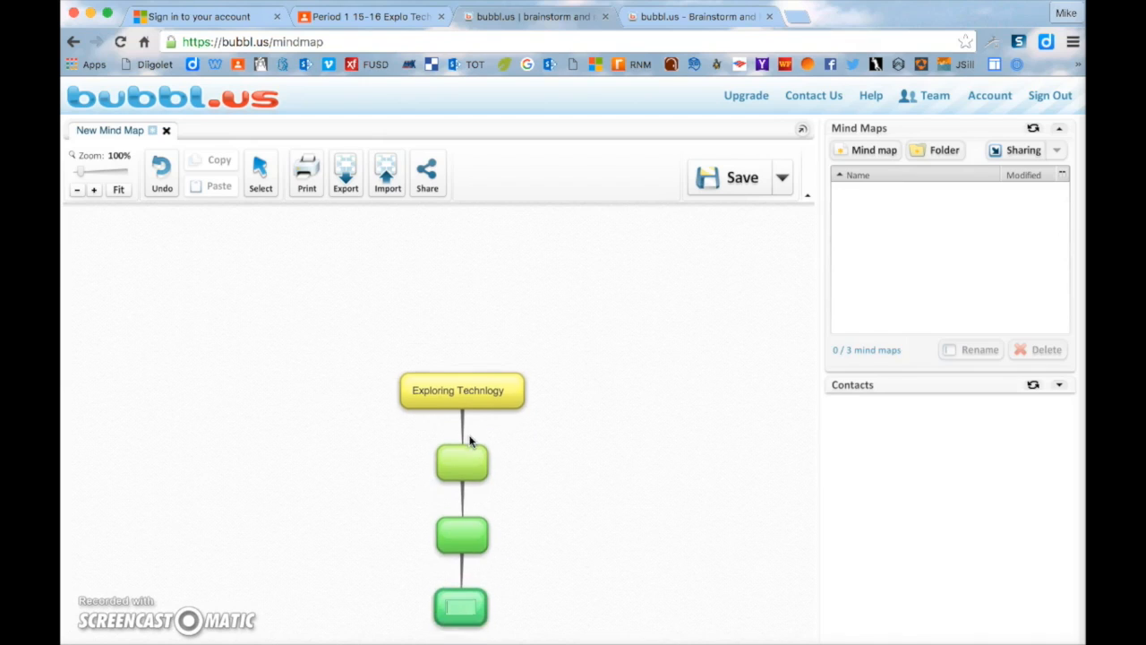
key(super+Return)
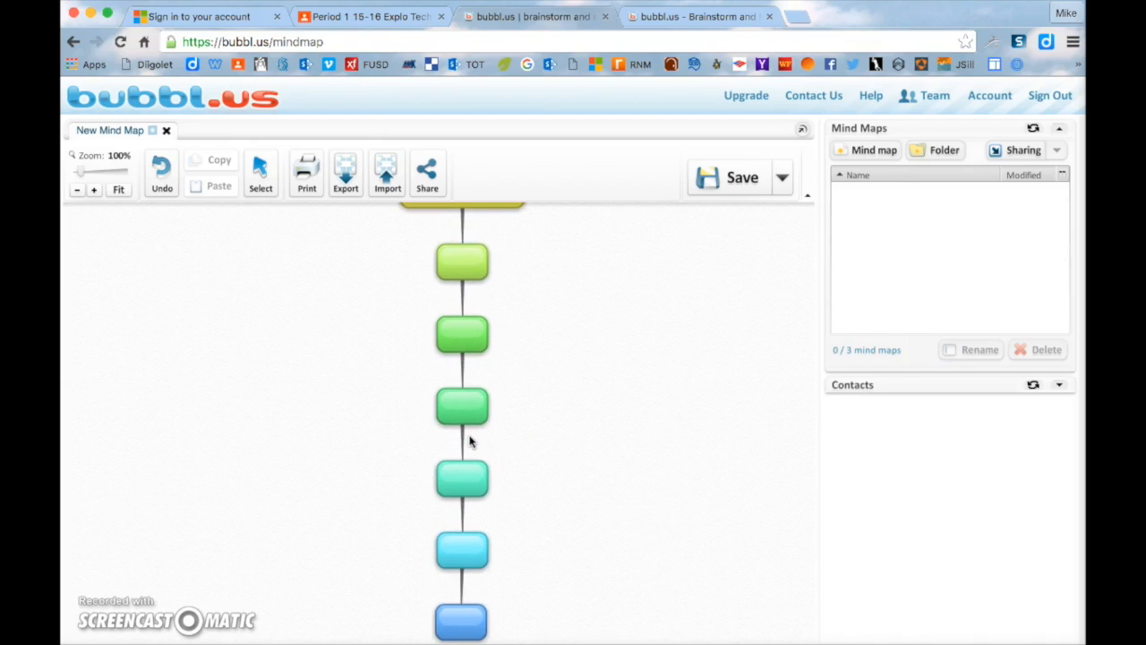
Step: Undo the extra child bubbles, keeping only the first child under Exploring Technlogy
click(160, 174)
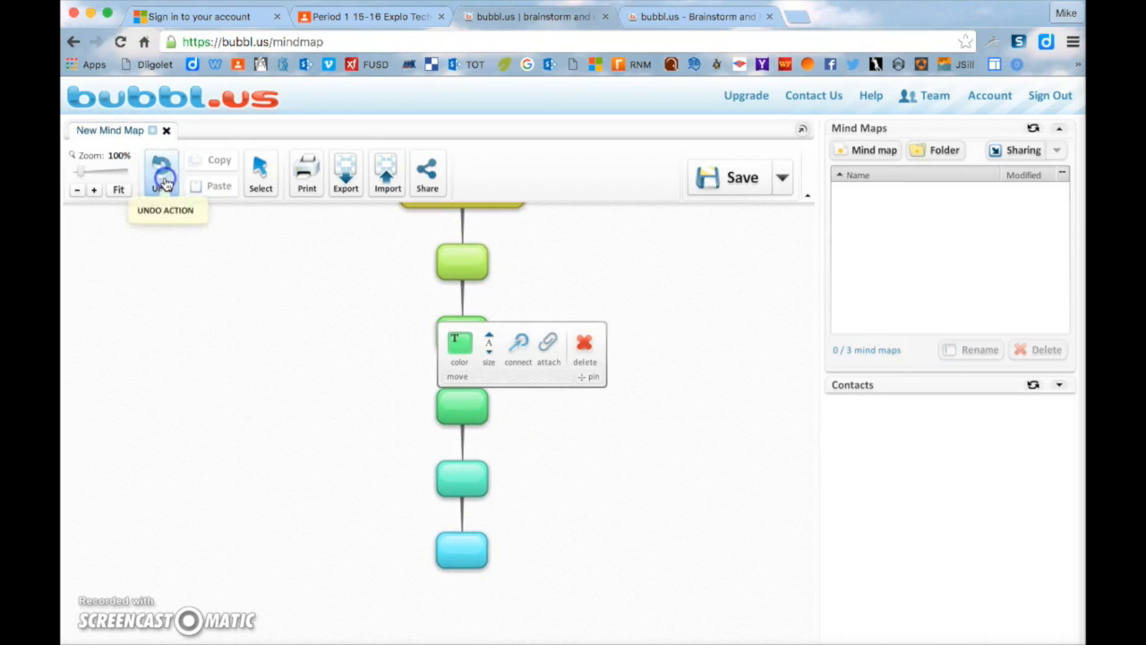
click(163, 179)
click(163, 179)
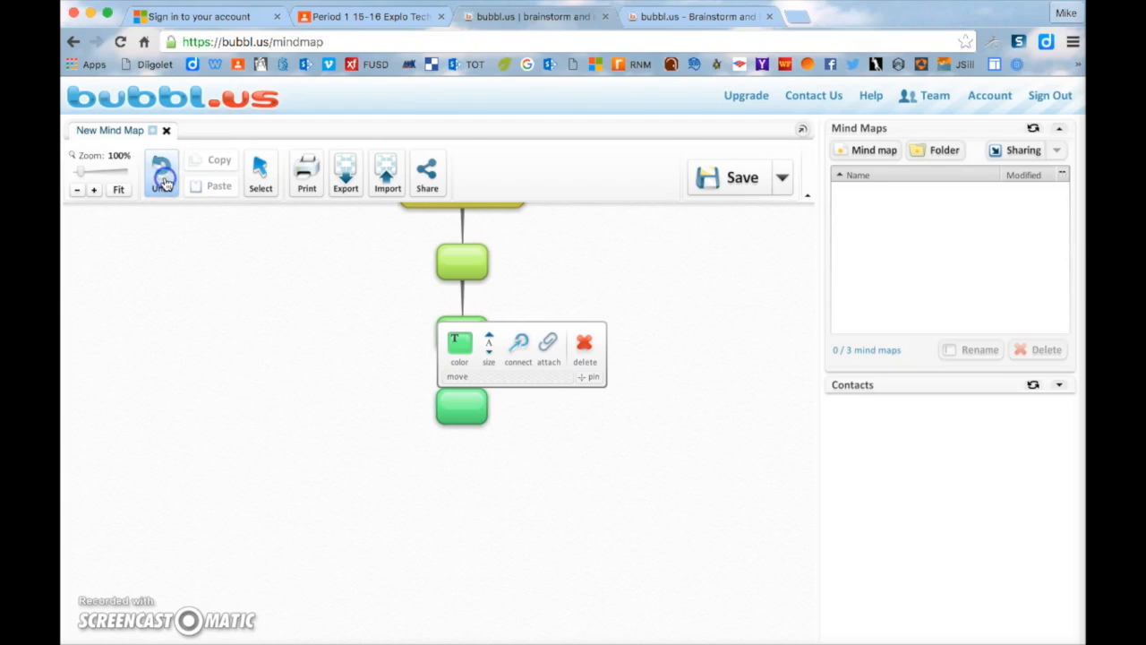
click(163, 179)
click(165, 179)
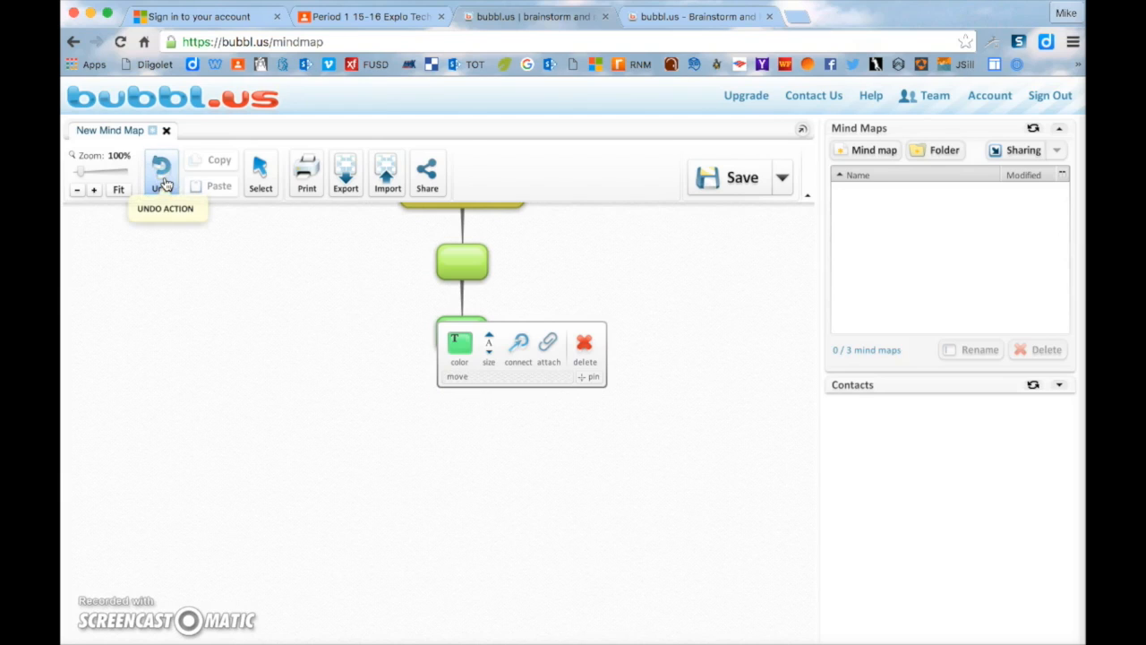
click(165, 179)
Step: View the mind map at different zoom levels and fitted to the view, and recentre it on the canvas
scroll(310, 289, up, 1)
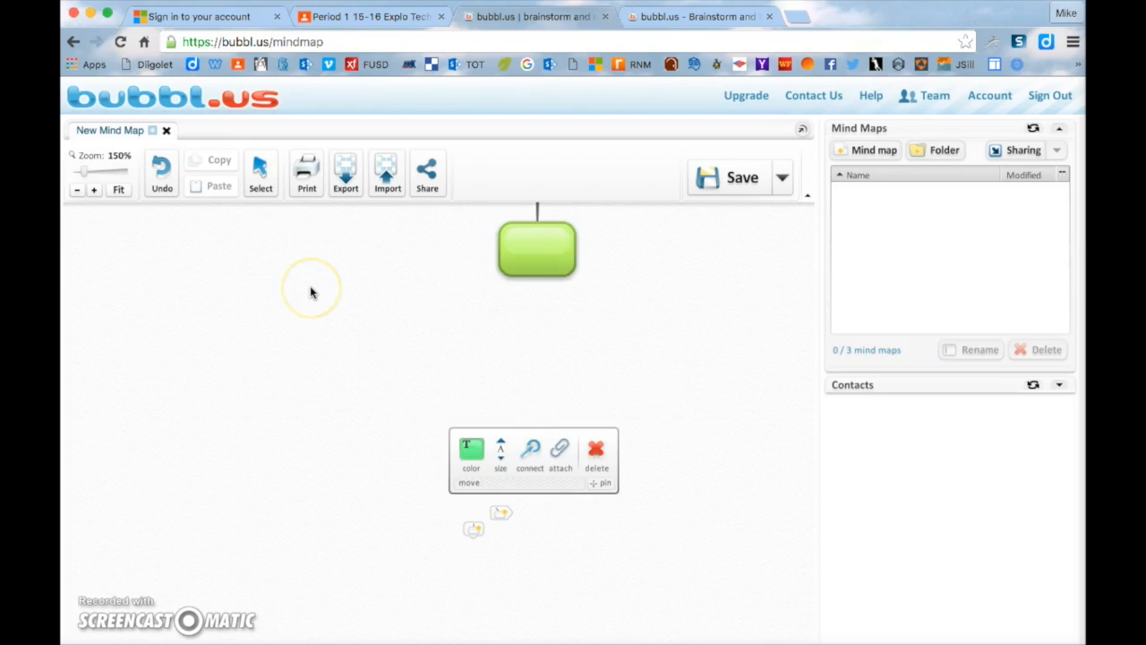
scroll(309, 292, down, 1)
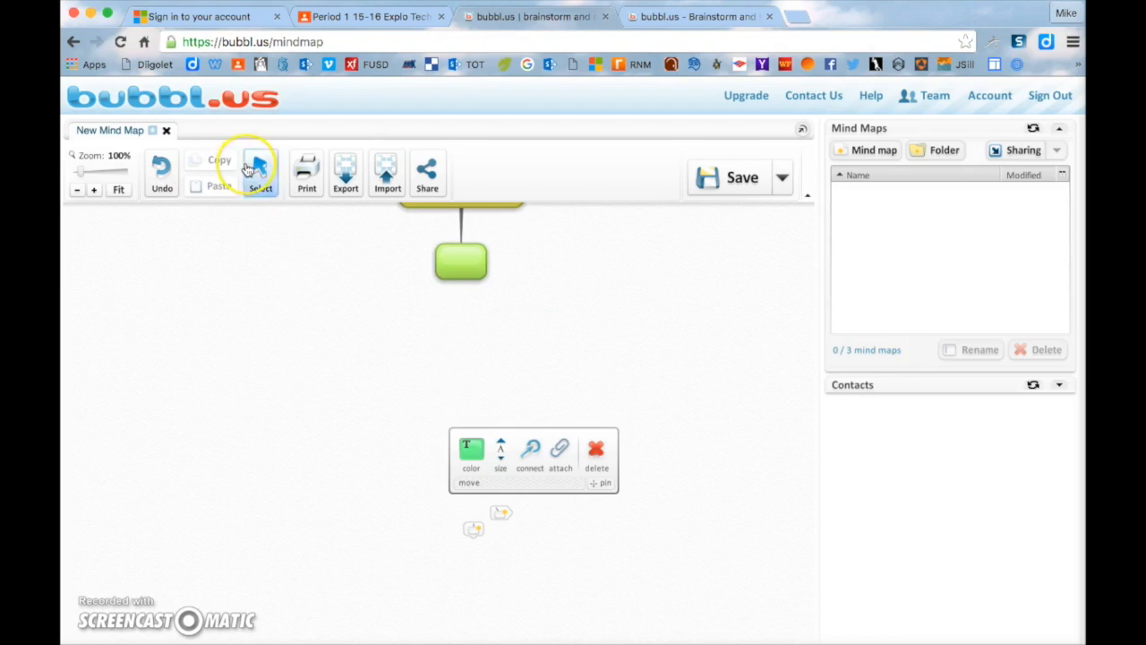
click(332, 282)
drag(332, 282, 295, 325)
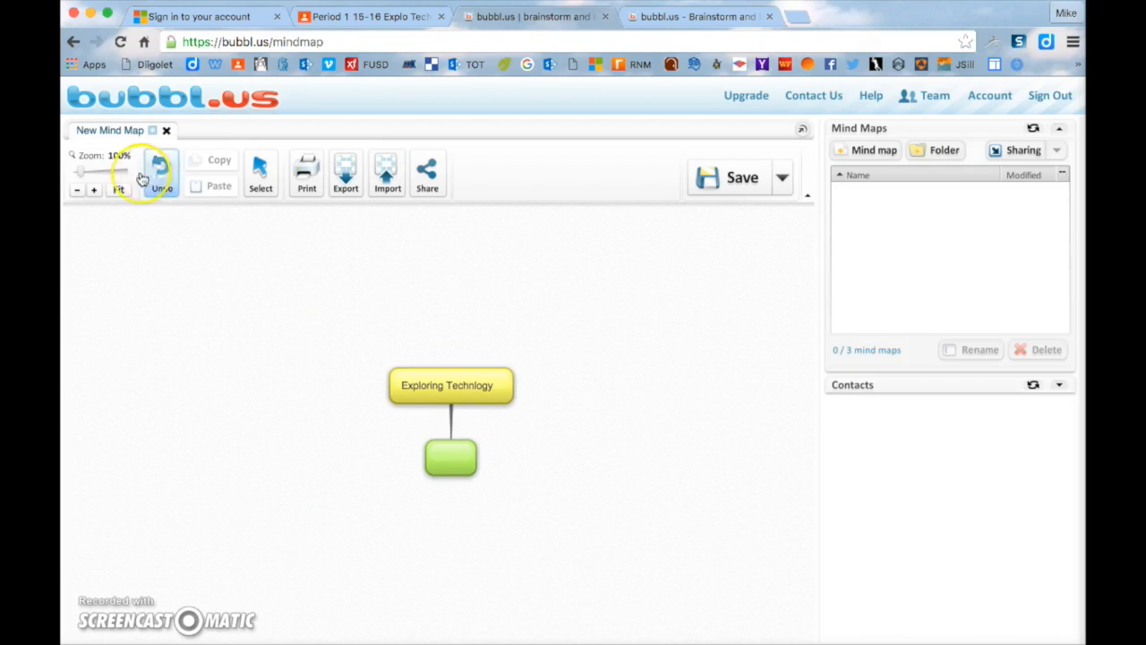
click(92, 188)
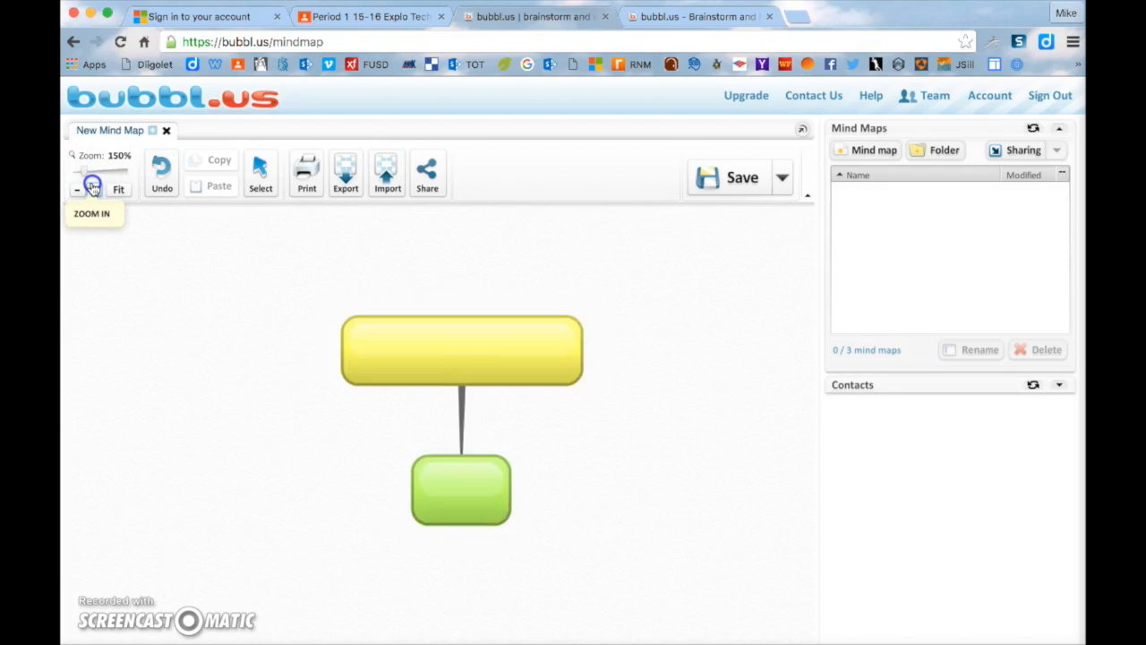
click(92, 187)
click(117, 189)
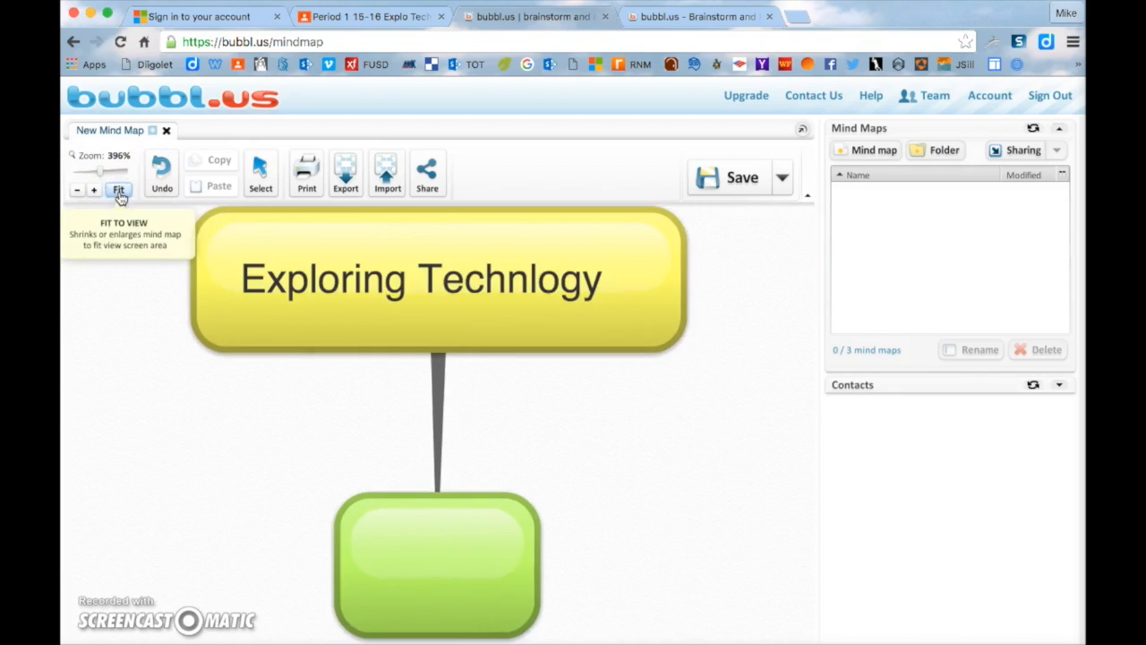
click(77, 190)
click(77, 190)
drag(255, 333, 276, 361)
Step: Label the empty child bubble under Exploring Technlogy with the teacher's name
click(436, 456)
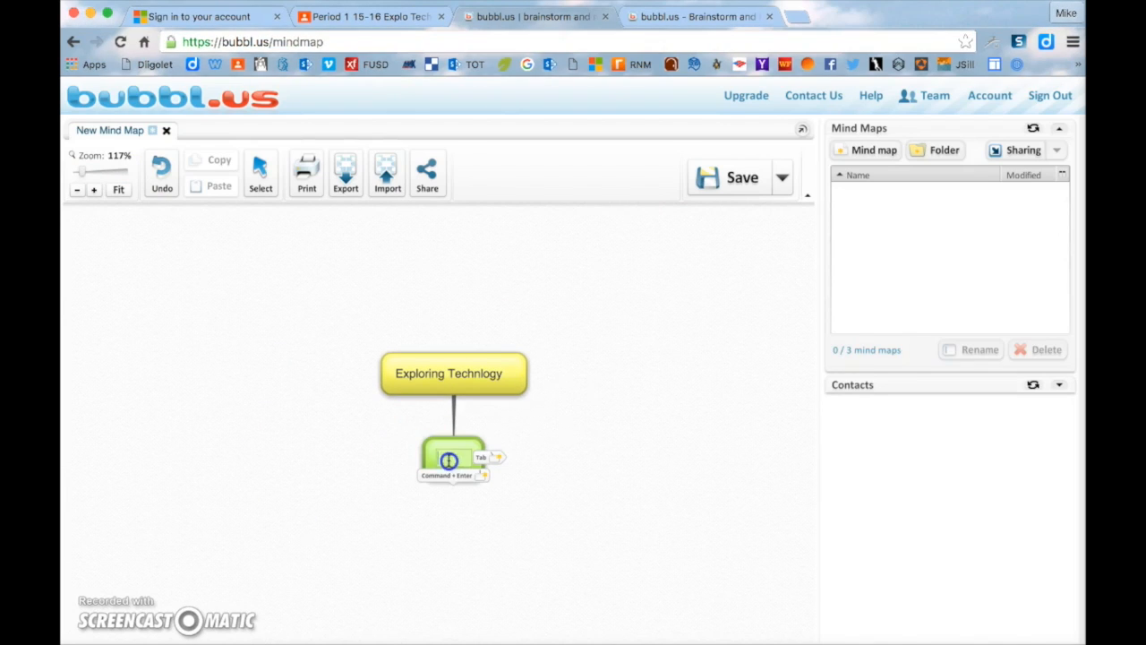
text(Mr. Ogden)
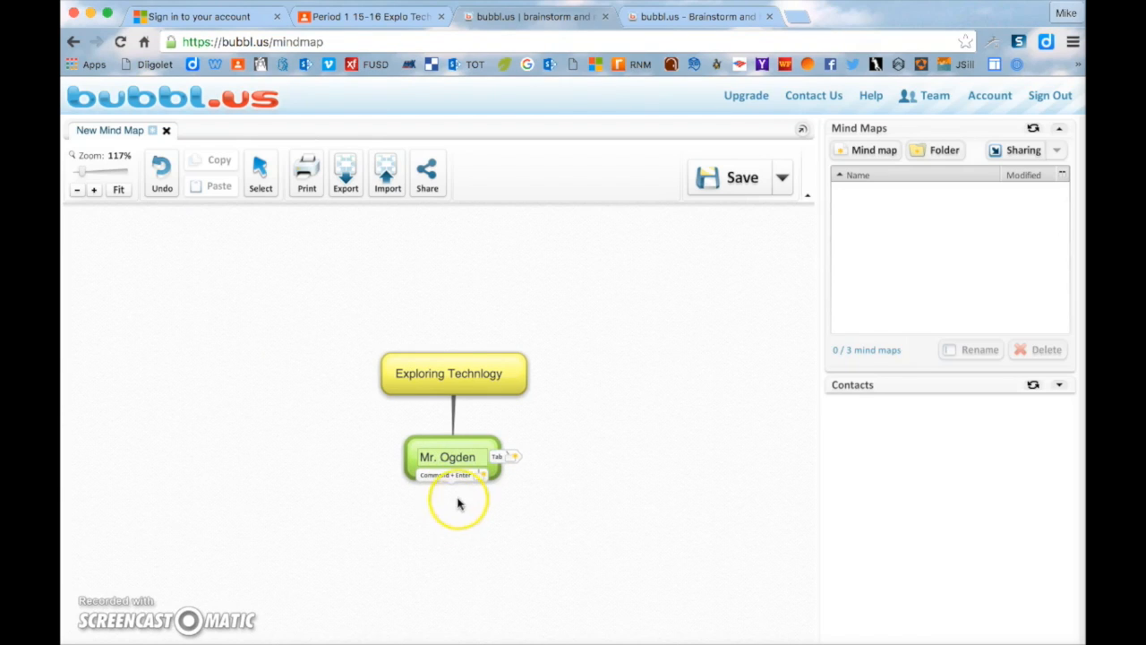
drag(479, 493, 535, 492)
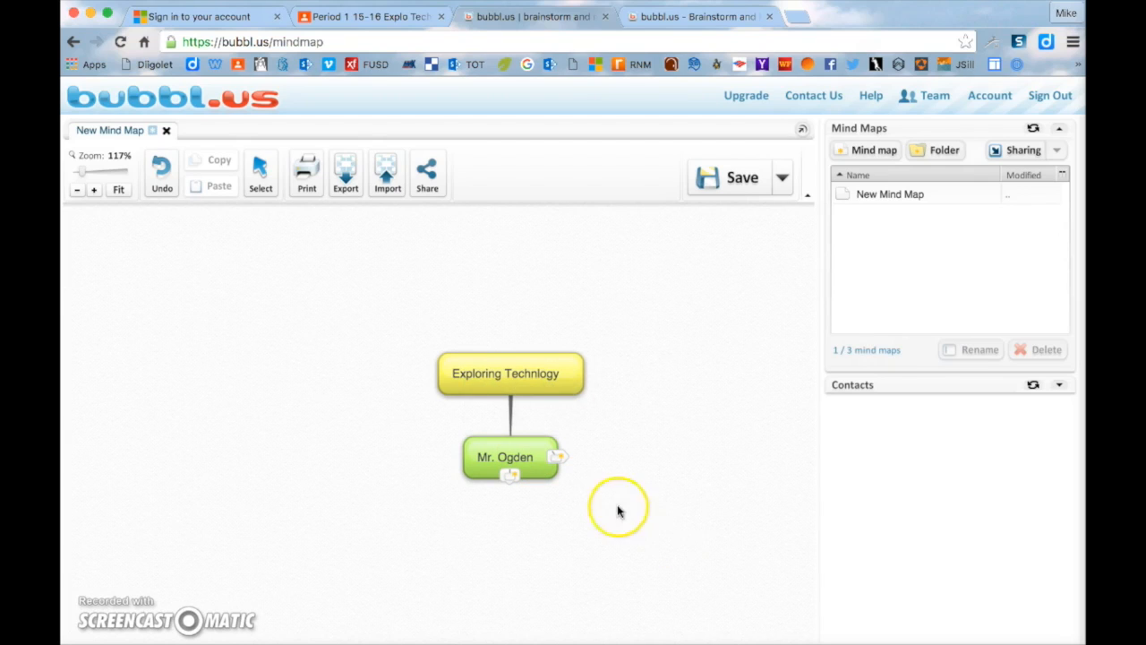
Step: Add a child bubble beneath the bubble with the teacher's name, and collapse and expand that branch
click(512, 474)
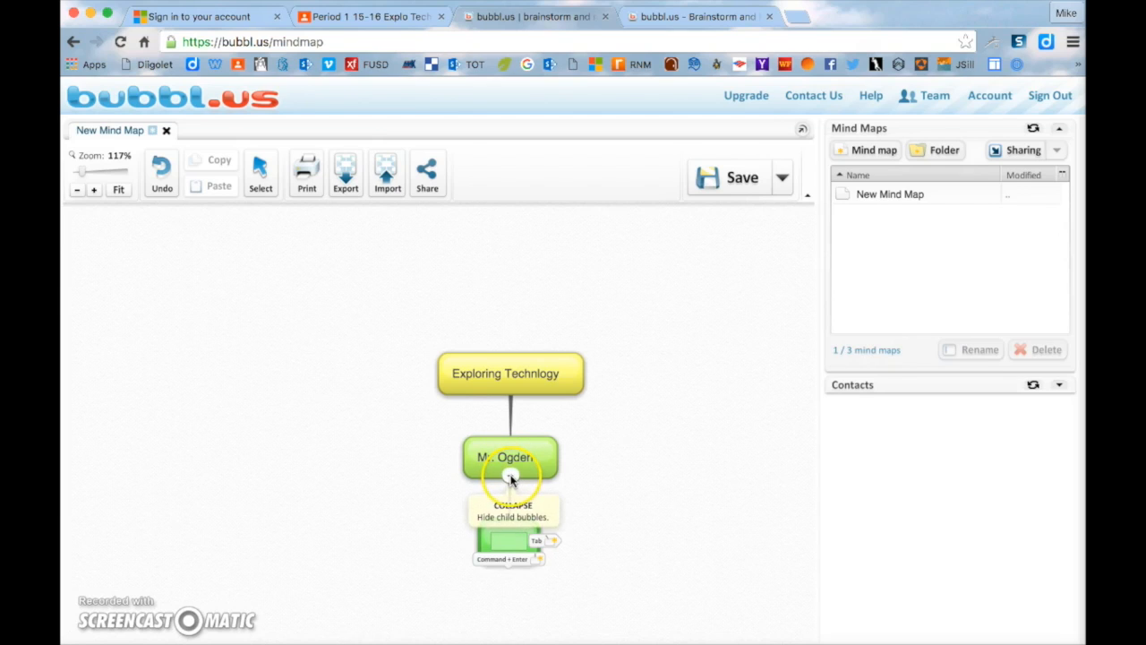
click(511, 477)
click(512, 477)
click(511, 477)
click(511, 477)
Step: Enter "I learned how to make my own video game" in the lowest child bubble
click(514, 545)
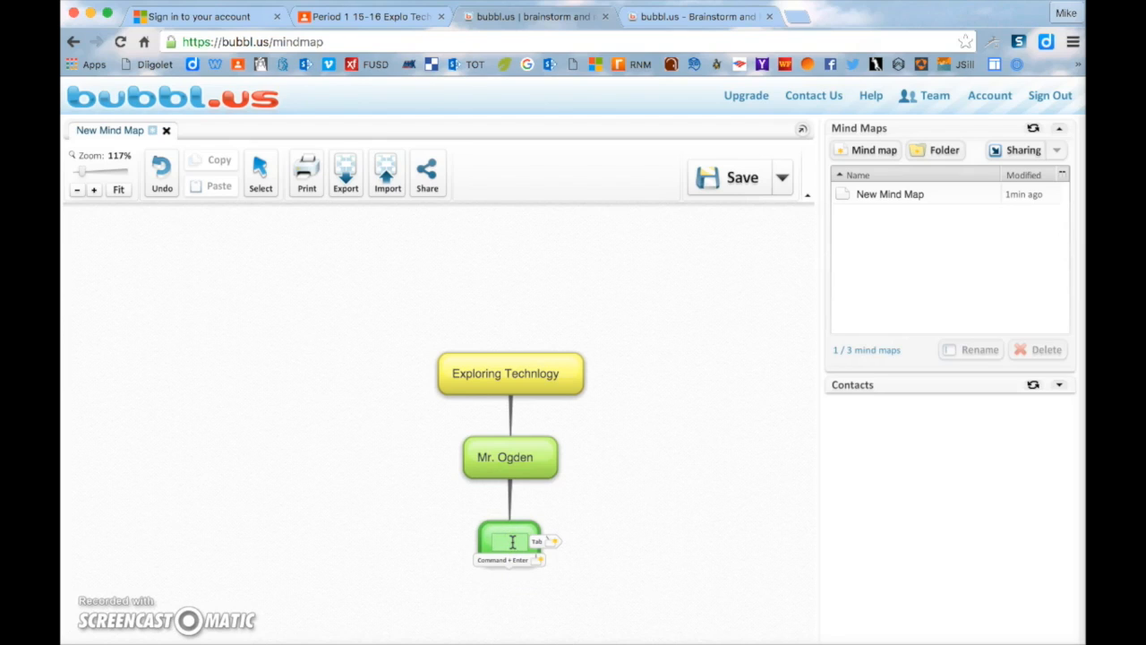
text(I learned how to make my own)
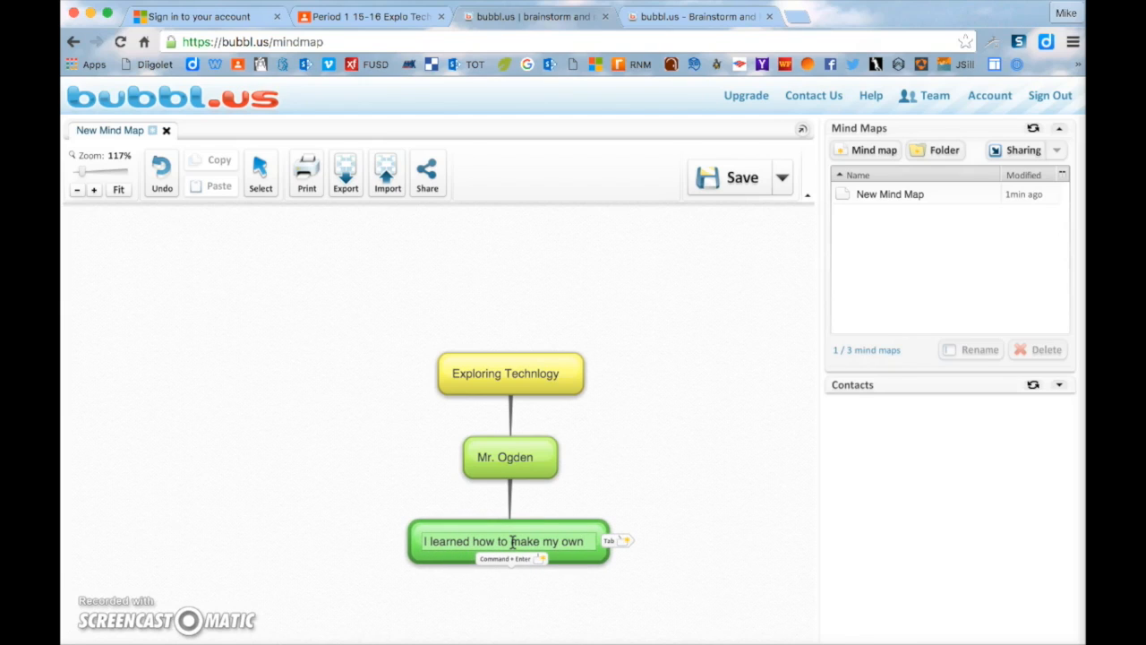
text( video game)
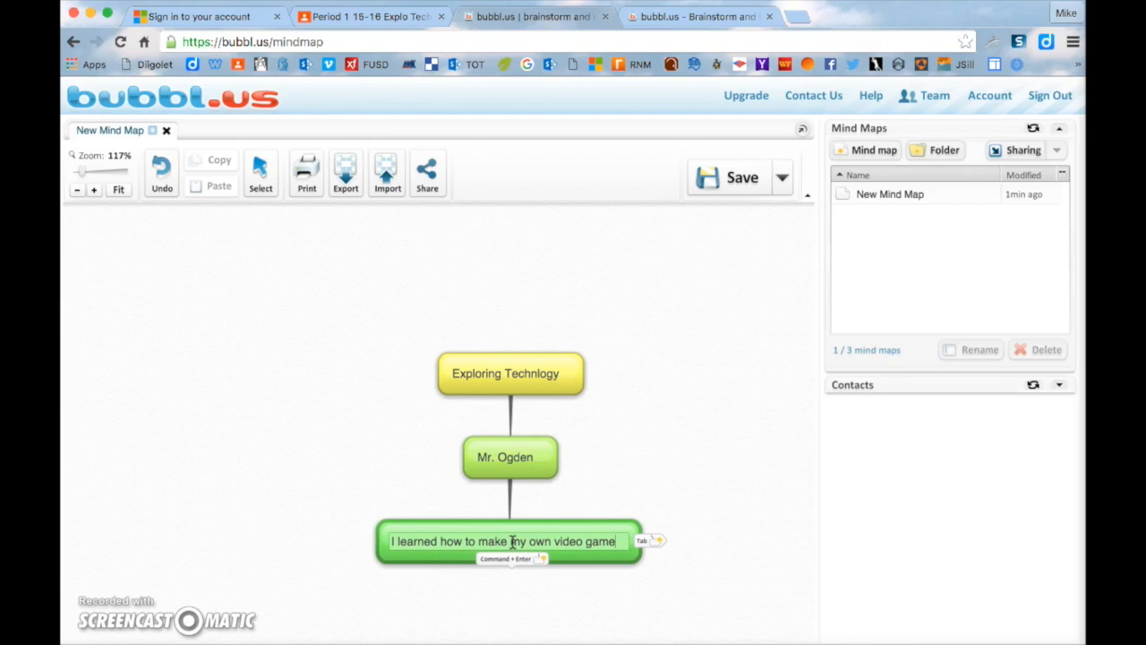
Step: Complete the lowest bubble's text with "using Kodu" after "video game"
text( using)
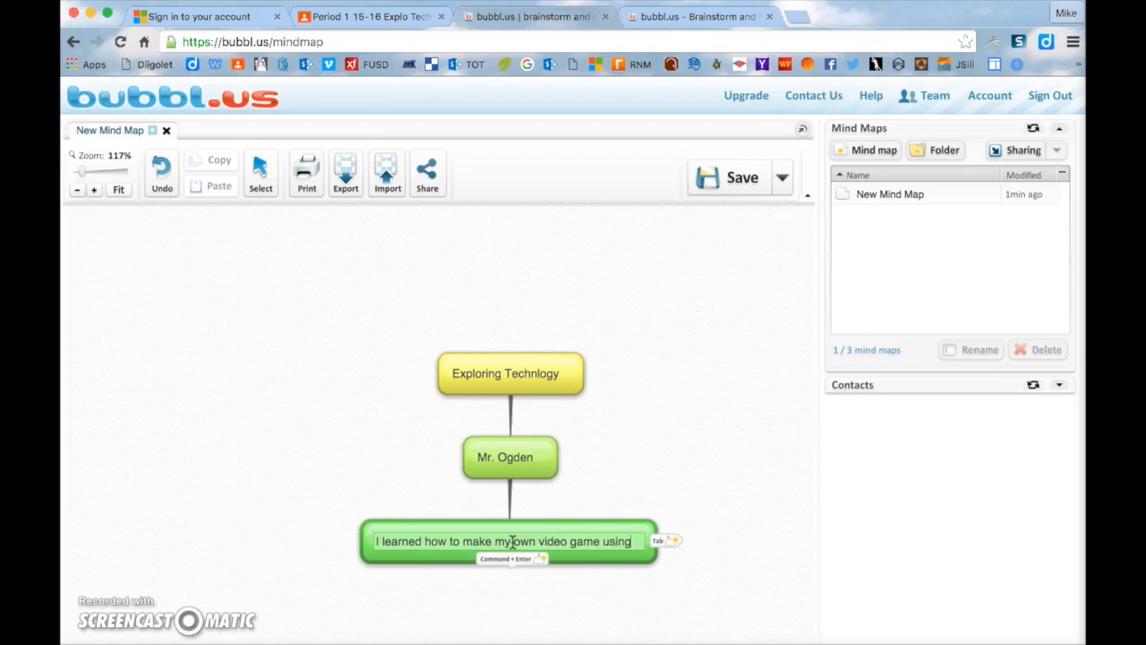
text( Kody)
click(533, 550)
click(600, 551)
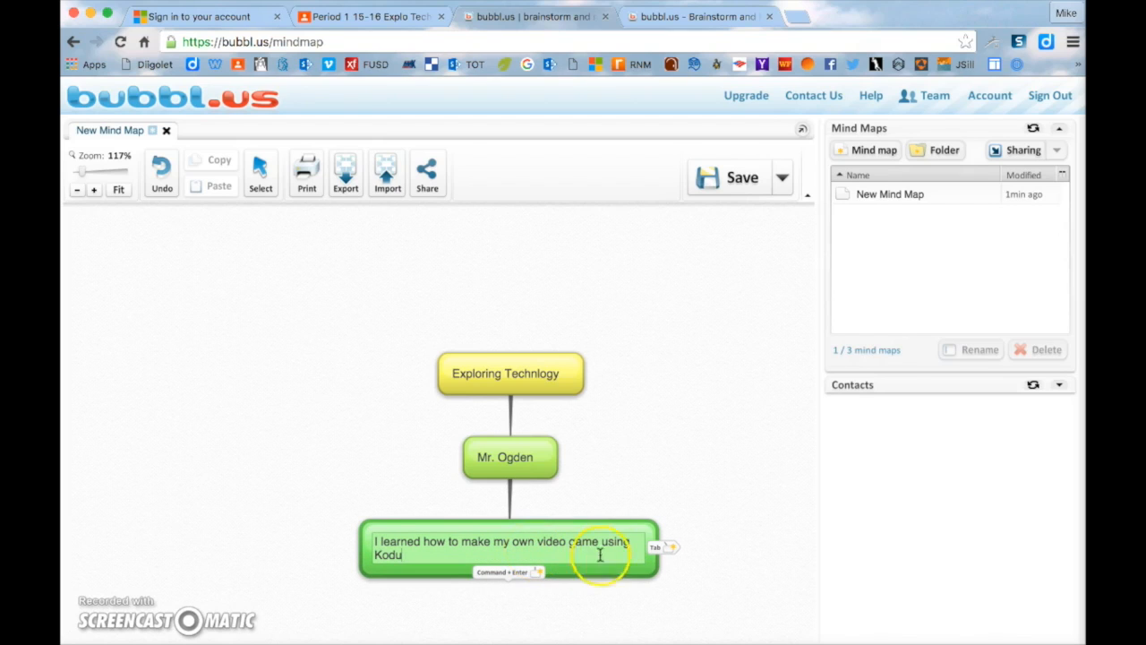
click(652, 499)
click(632, 543)
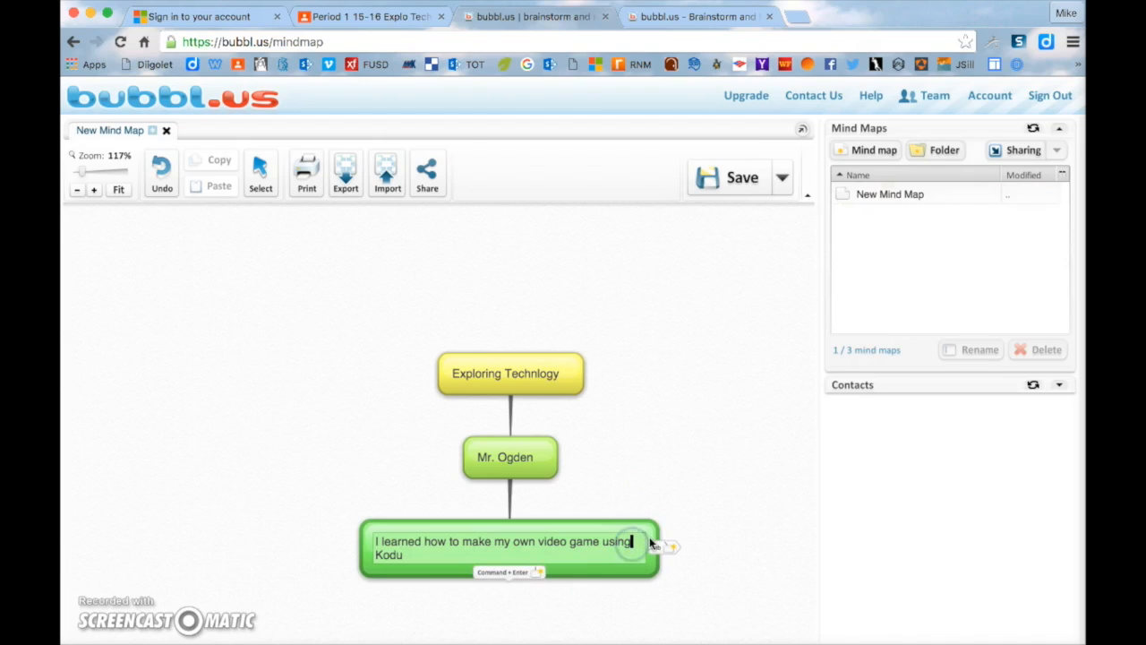
click(650, 530)
click(630, 541)
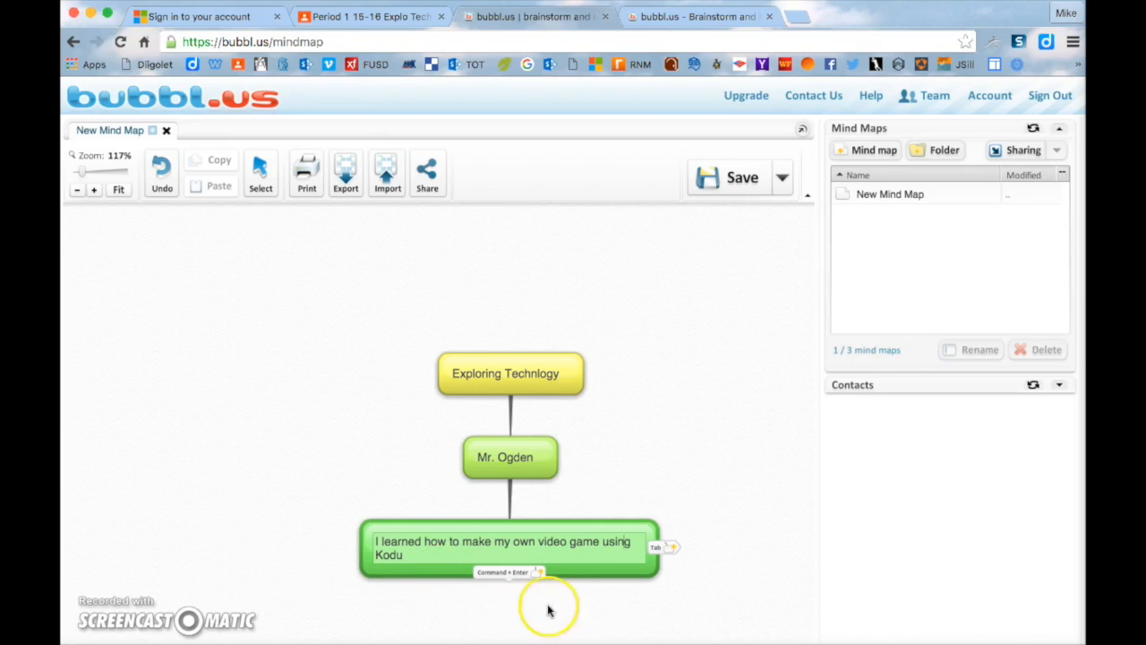
Step: Add two empty child bubbles beneath the video game bubble
click(508, 576)
click(508, 571)
click(511, 525)
click(522, 499)
click(555, 534)
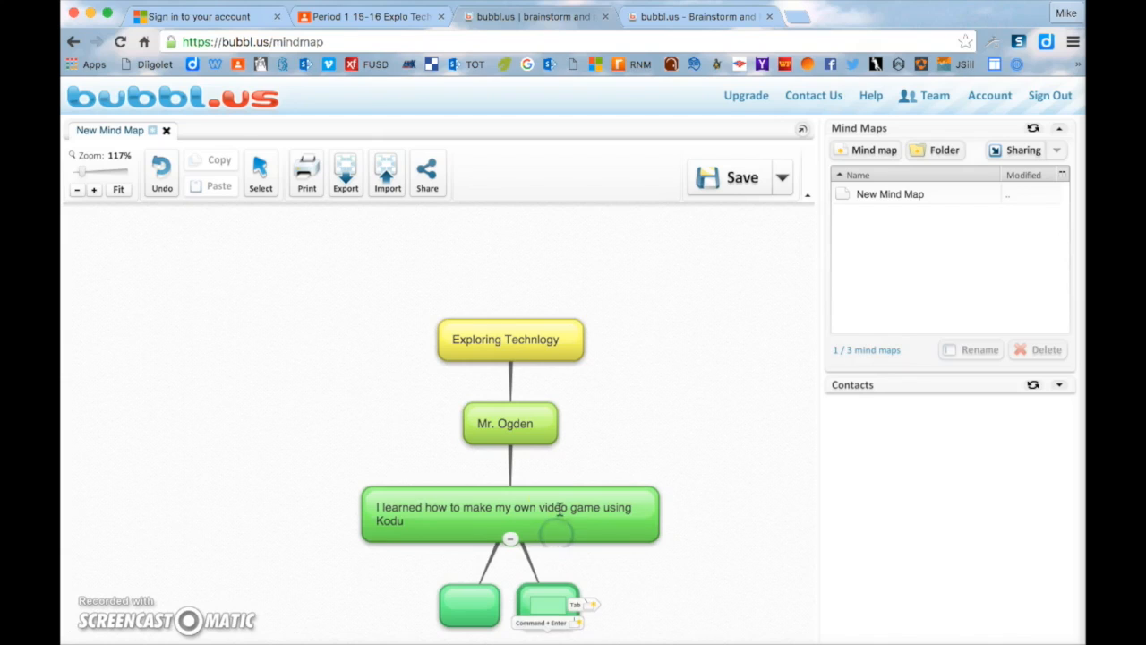
Step: Reduce the text size of the video game bubble by one level
click(555, 498)
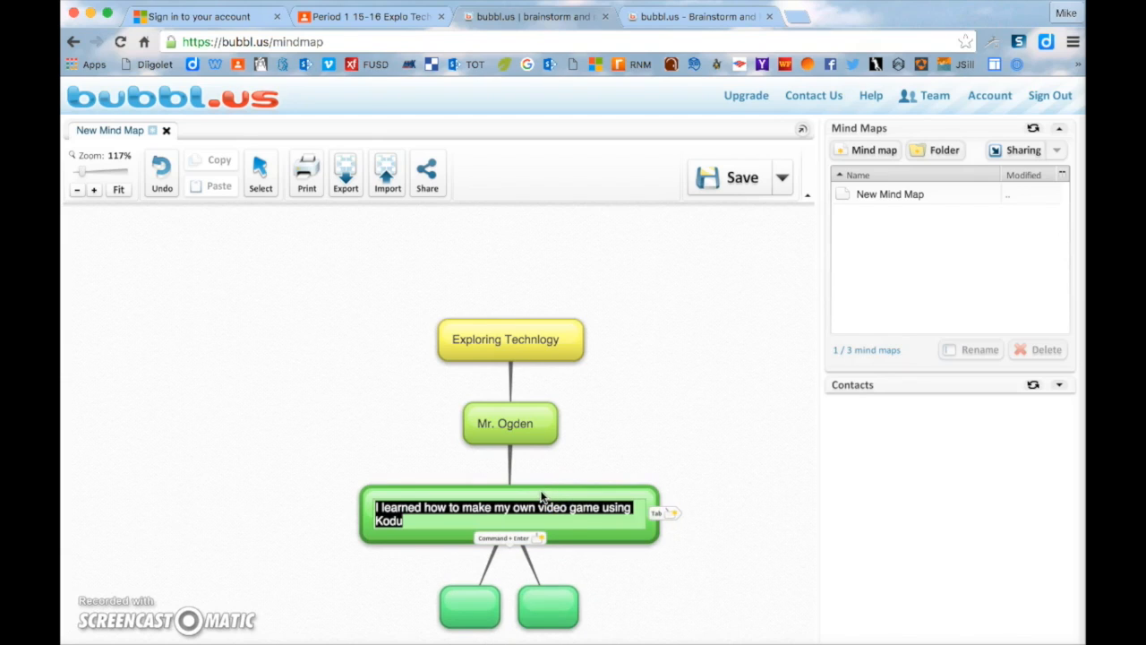
click(613, 491)
click(613, 534)
double_click(599, 520)
click(614, 545)
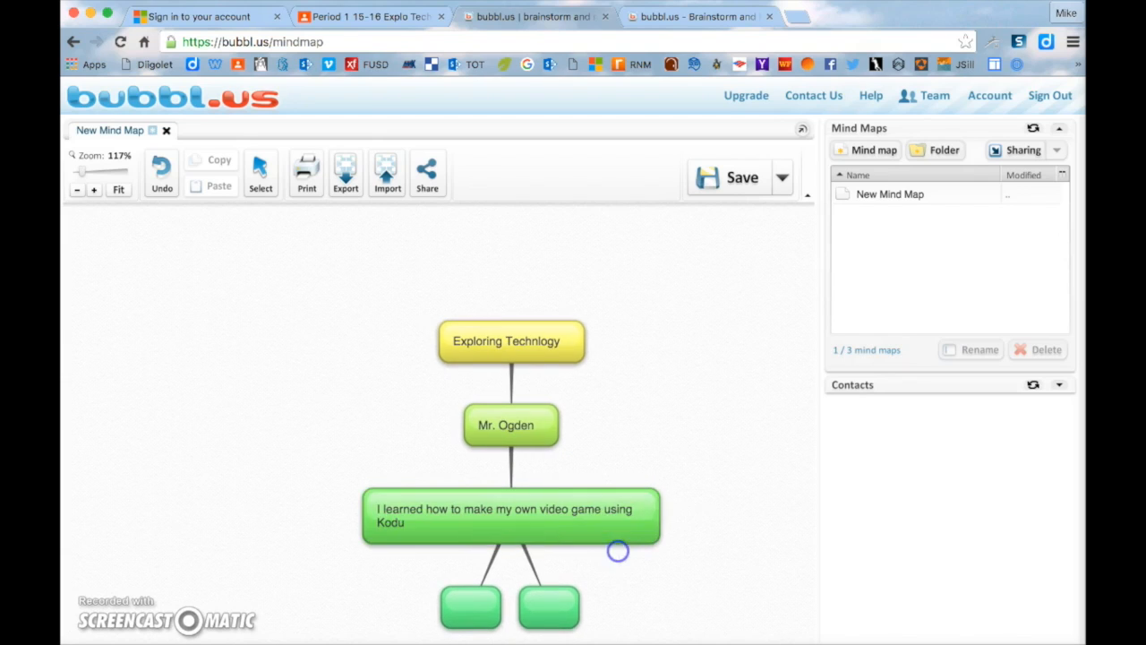
mouse_move(608, 547)
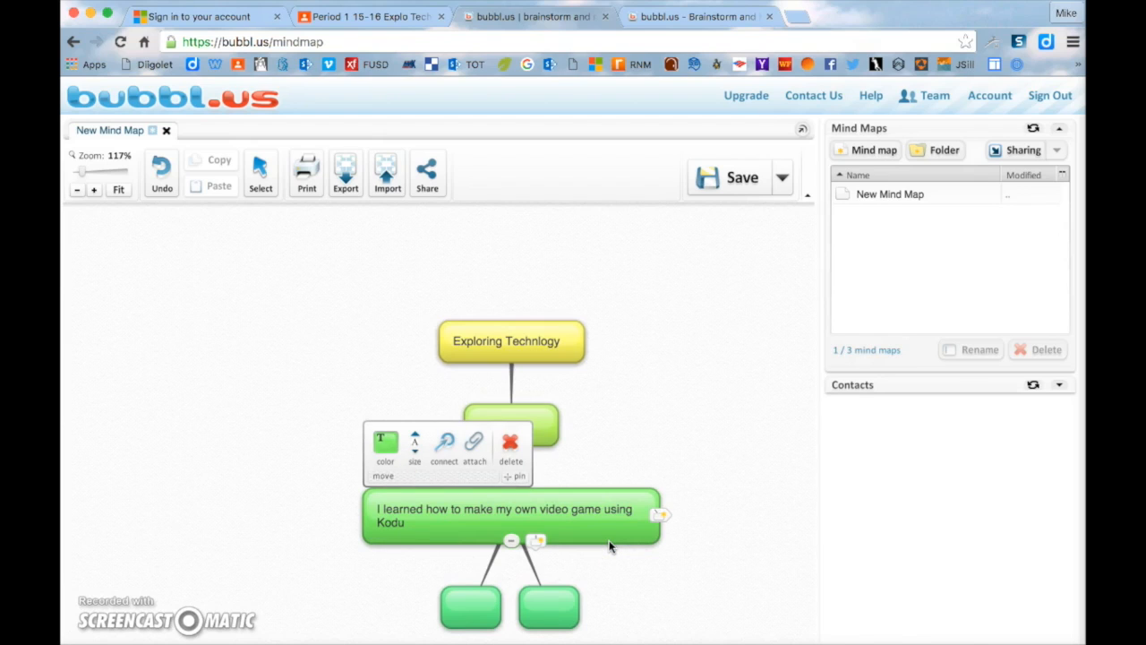
click(416, 452)
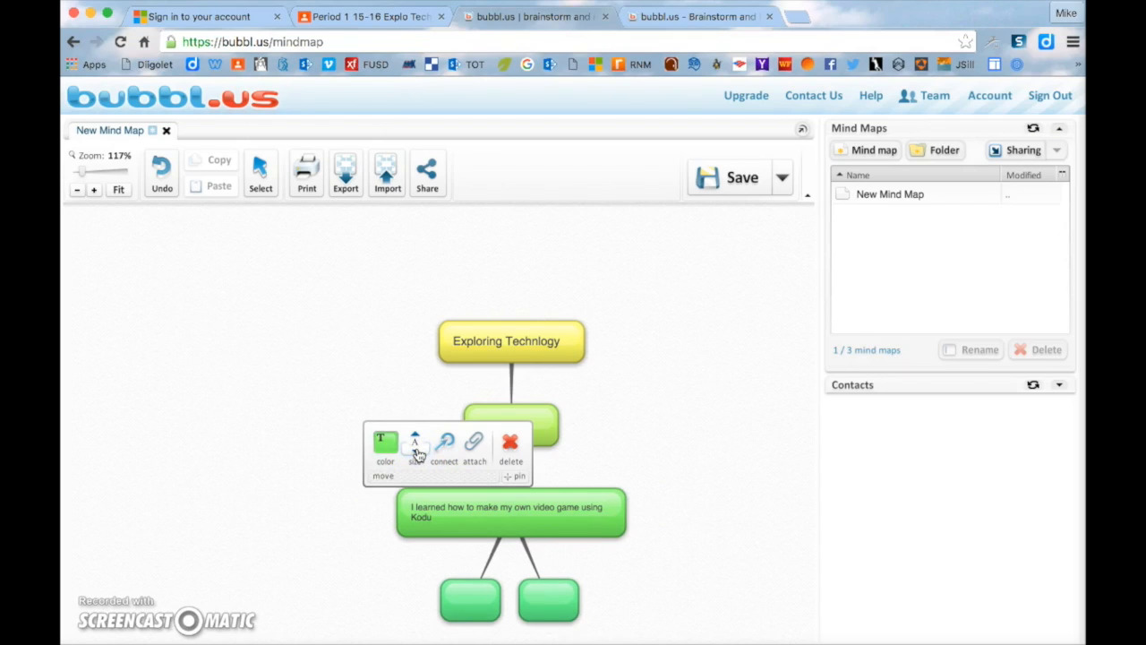
click(644, 579)
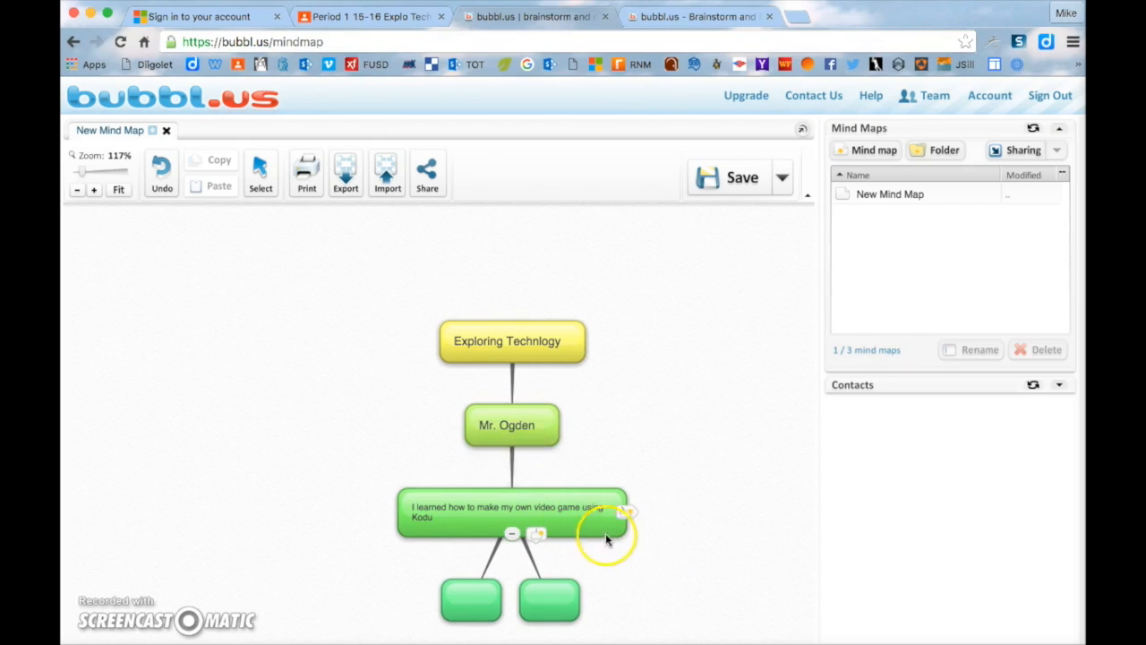
Step: Change the background color of the video game bubble to light blue
mouse_move(588, 528)
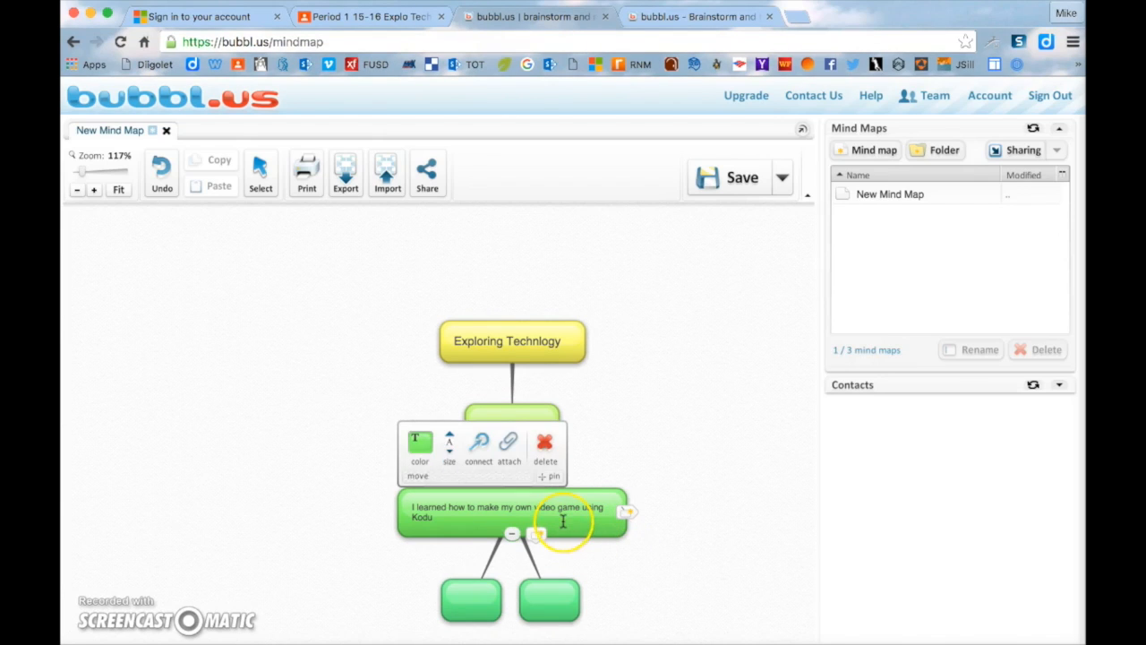
click(423, 444)
click(429, 445)
click(464, 441)
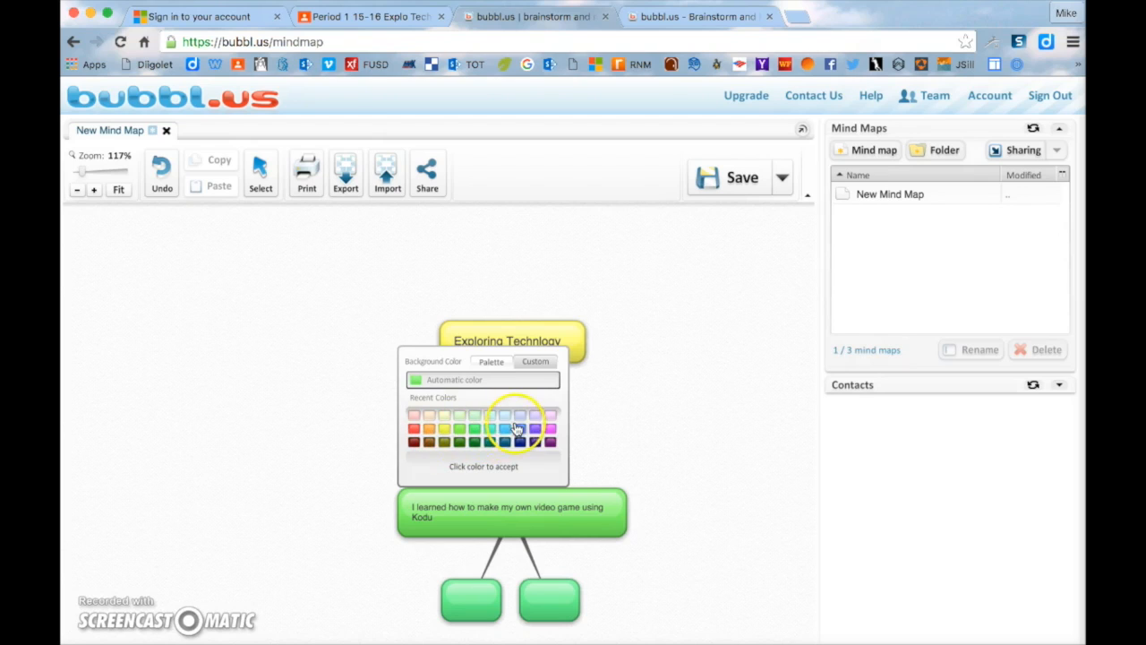
click(516, 429)
mouse_move(505, 432)
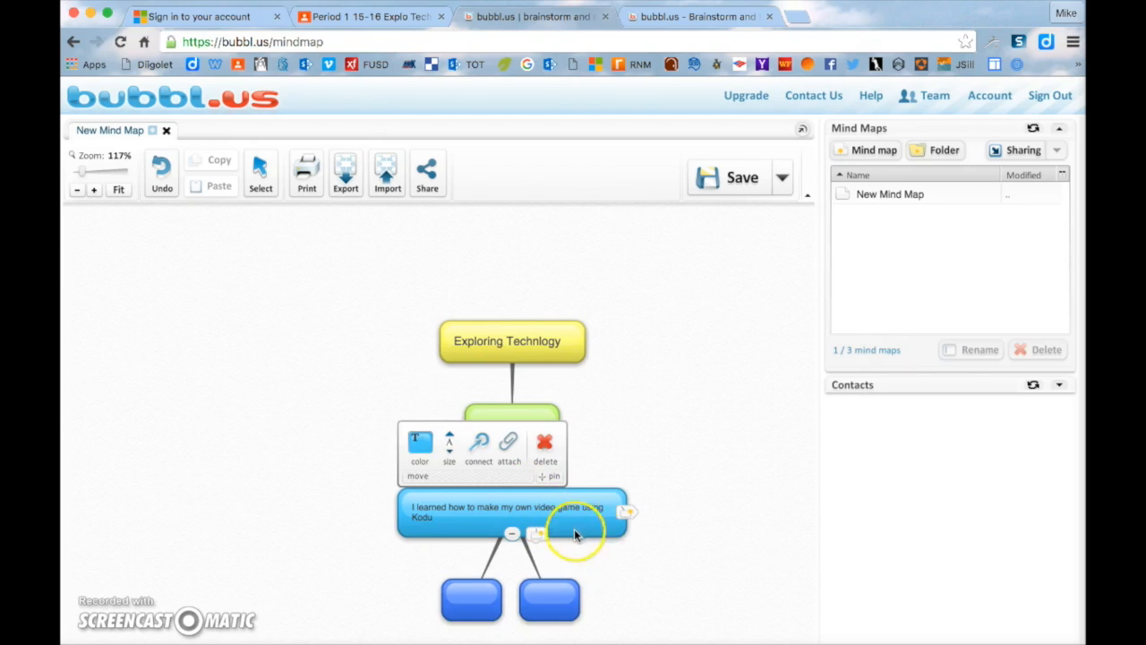
Step: Delete the right one of the two empty child bubbles under the video game bubble
click(552, 609)
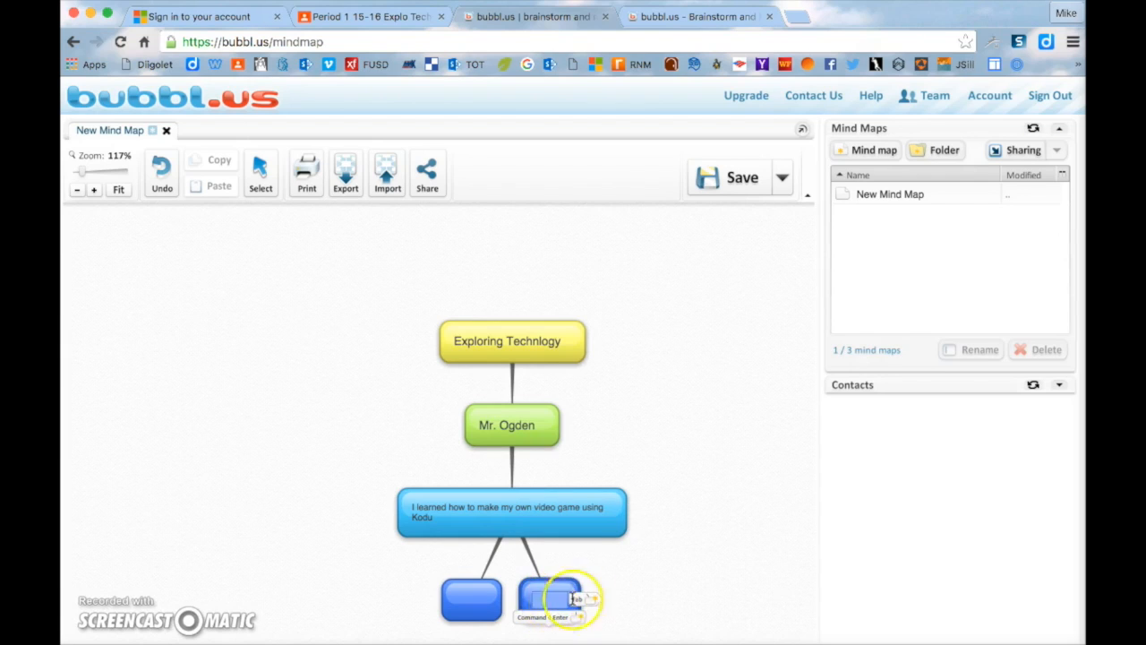
click(646, 589)
mouse_move(559, 590)
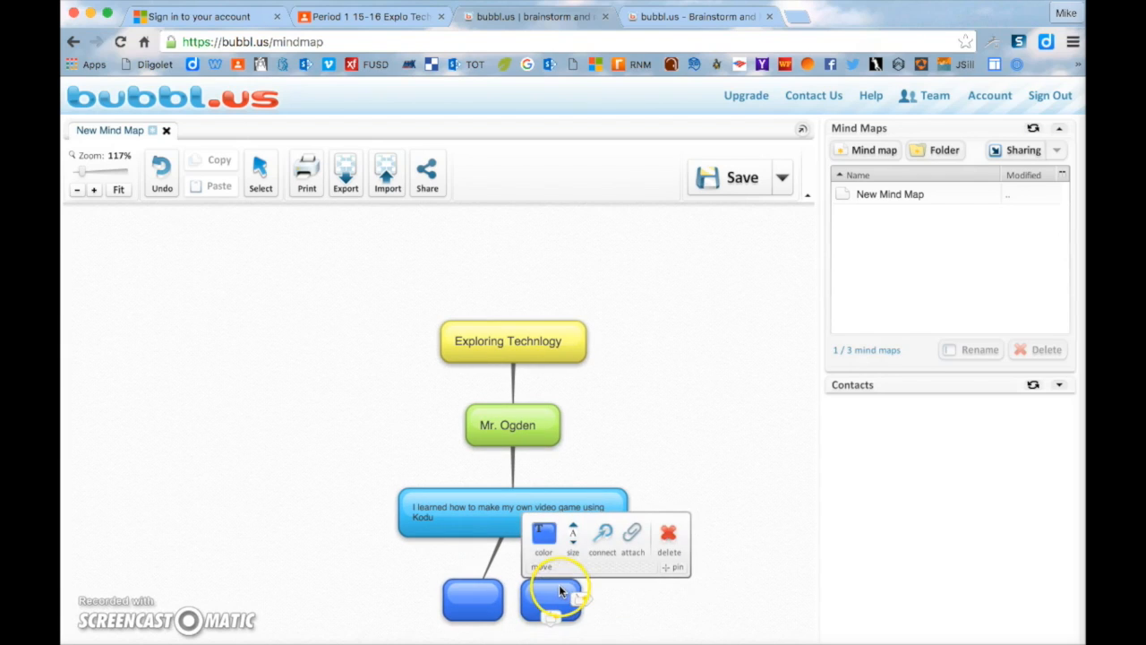
click(668, 533)
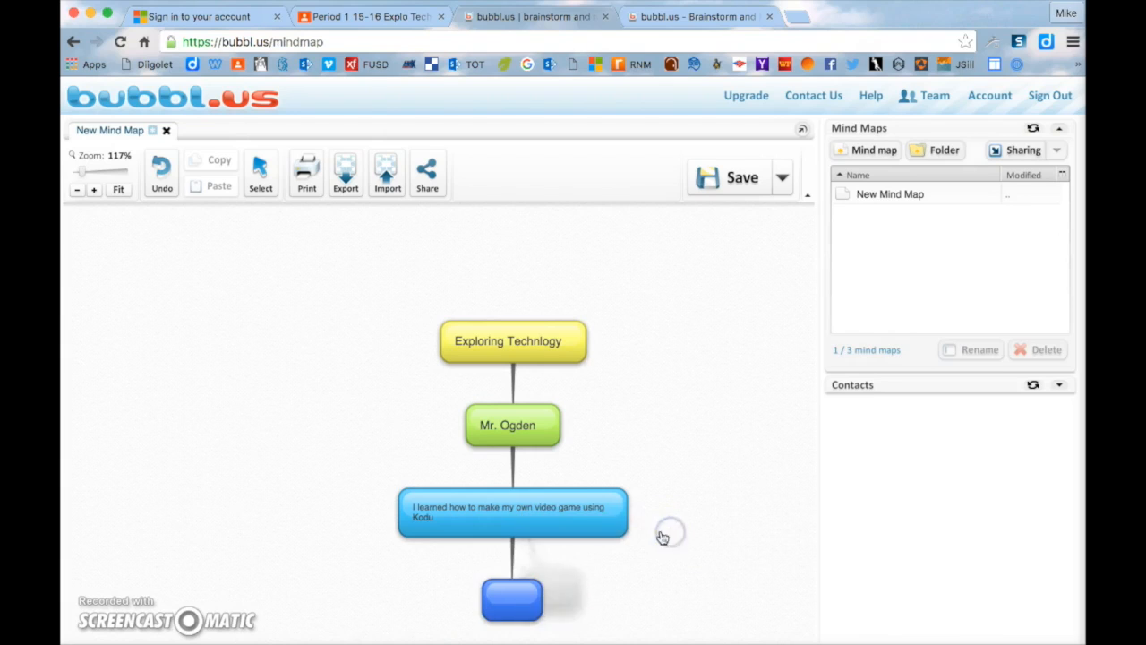
Step: Enter "I also learned how to create my own website" in the remaining empty child bubble
click(507, 595)
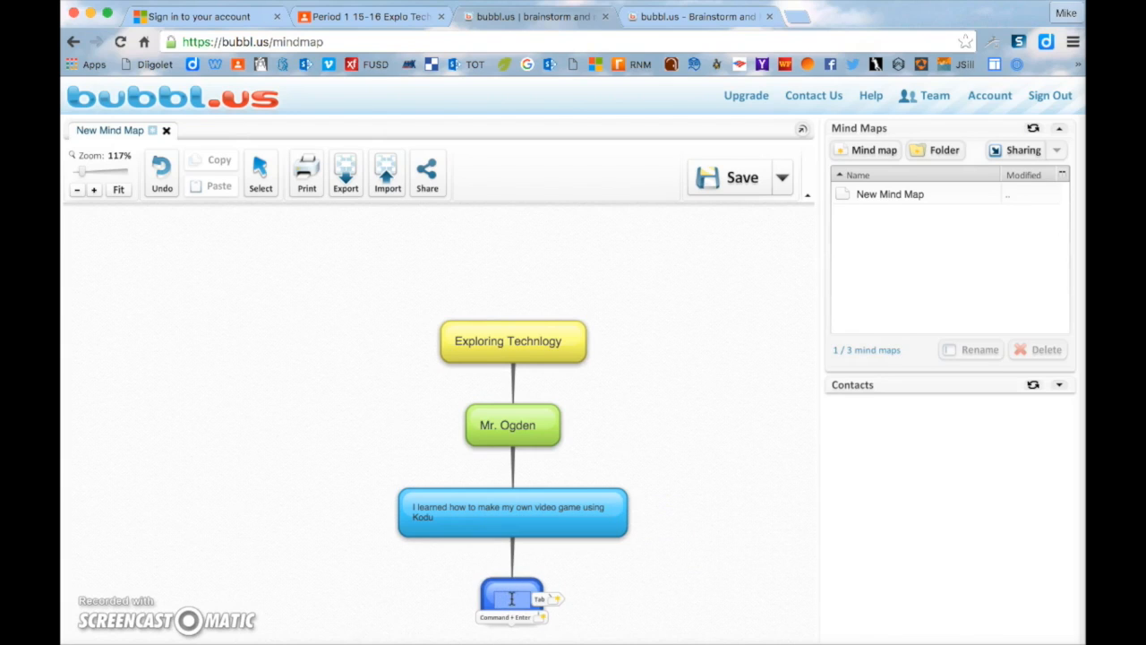
text(I also)
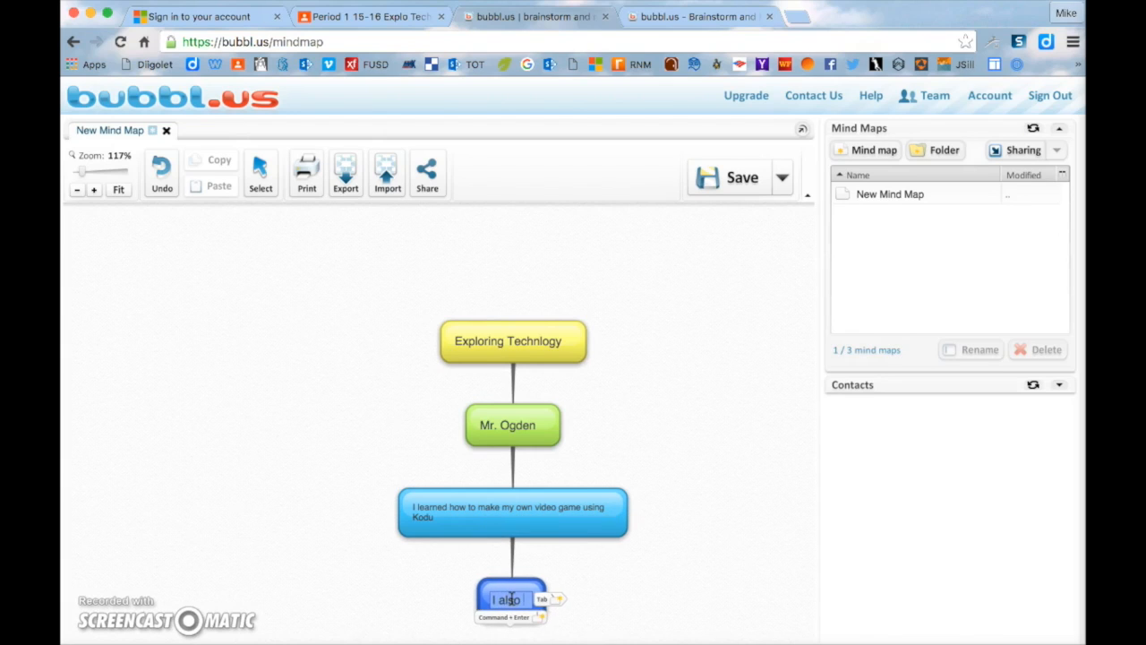
text( learned how to create my ow)
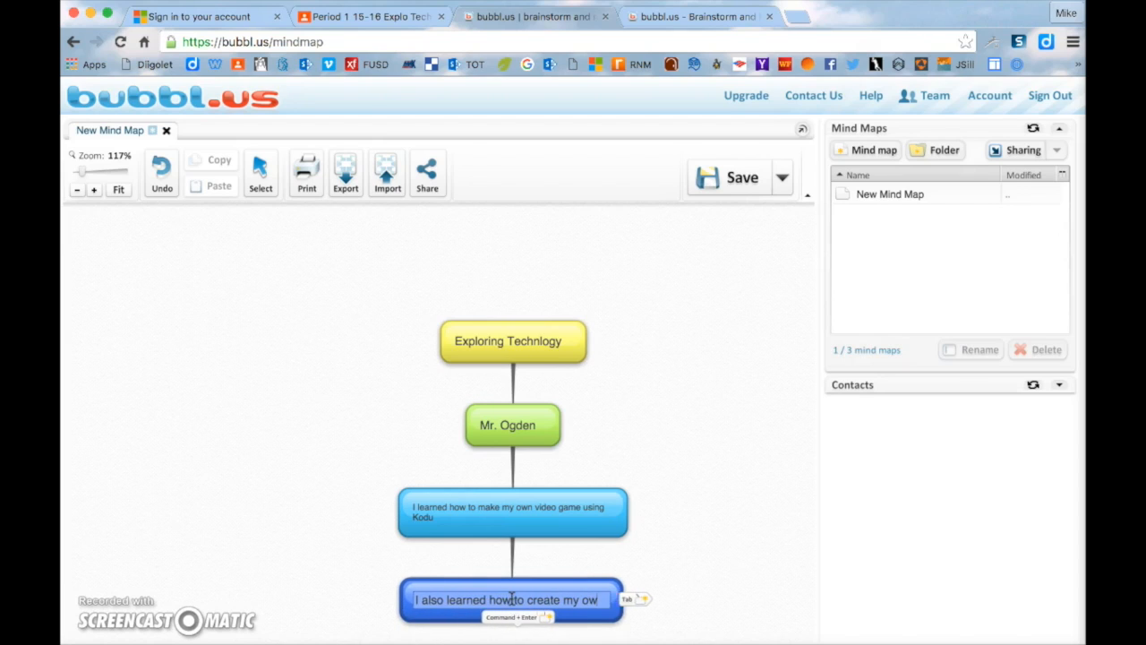
text(n websi)
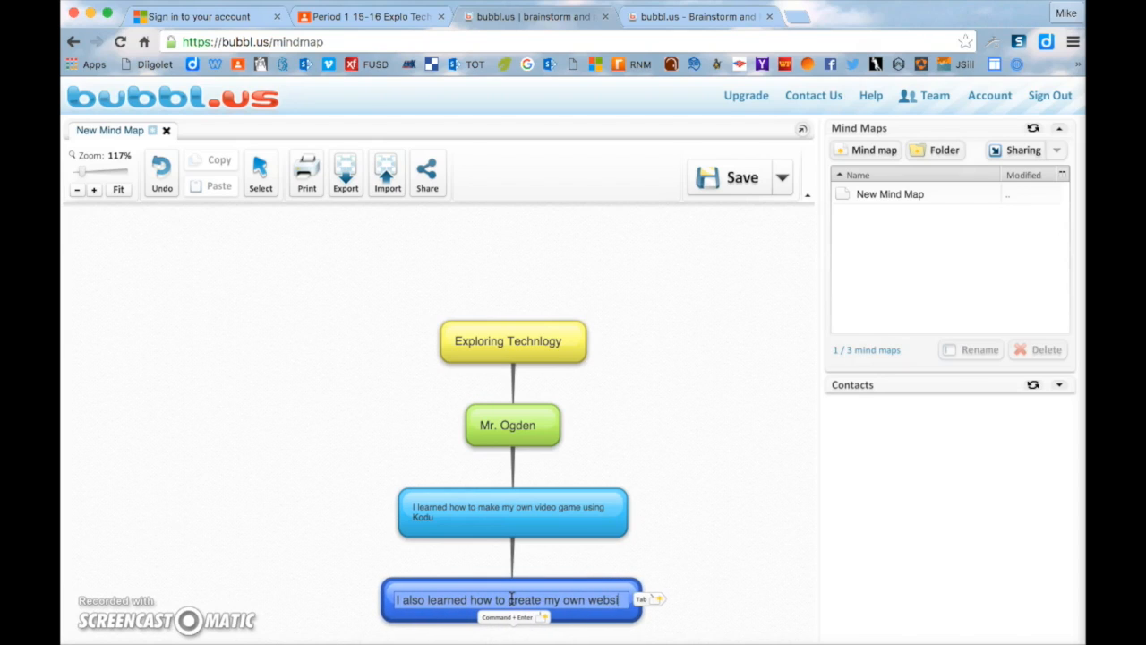
text(te)
click(703, 558)
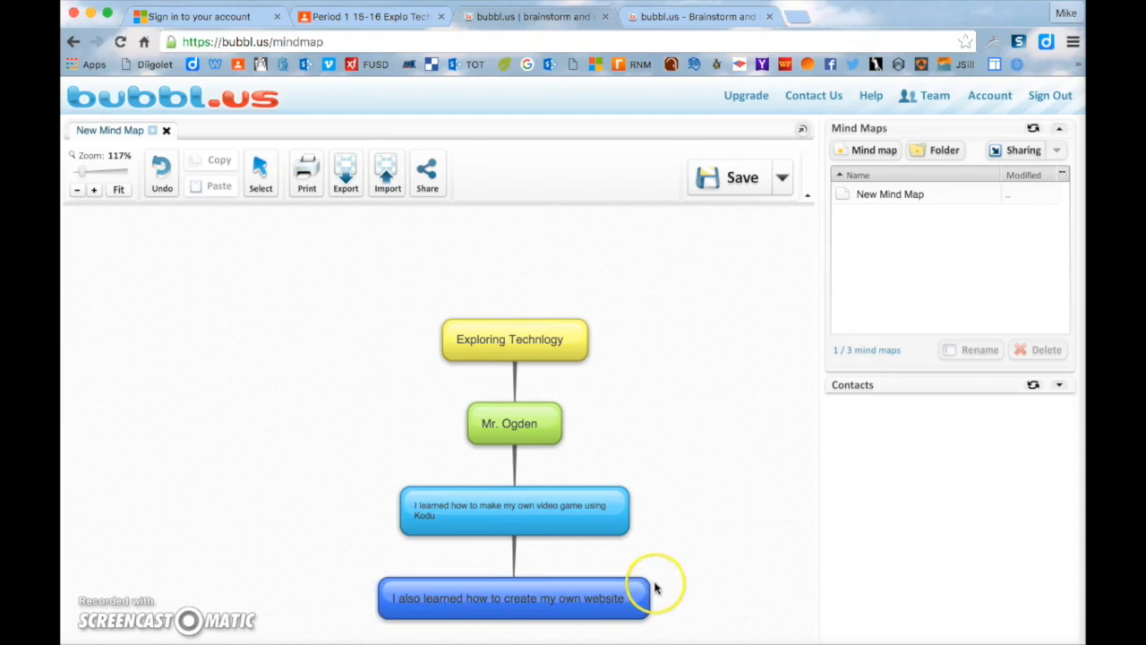
Step: Try larger and smaller text sizes on the website bubble and match its text to the video game bubble
mouse_move(634, 588)
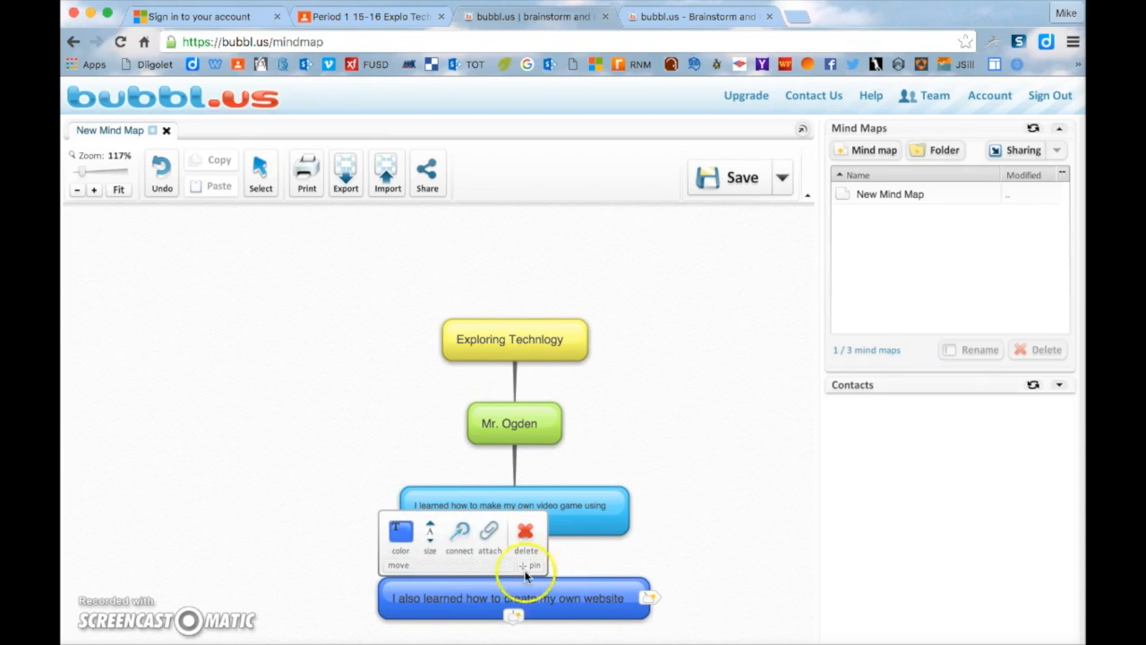
click(430, 541)
click(429, 528)
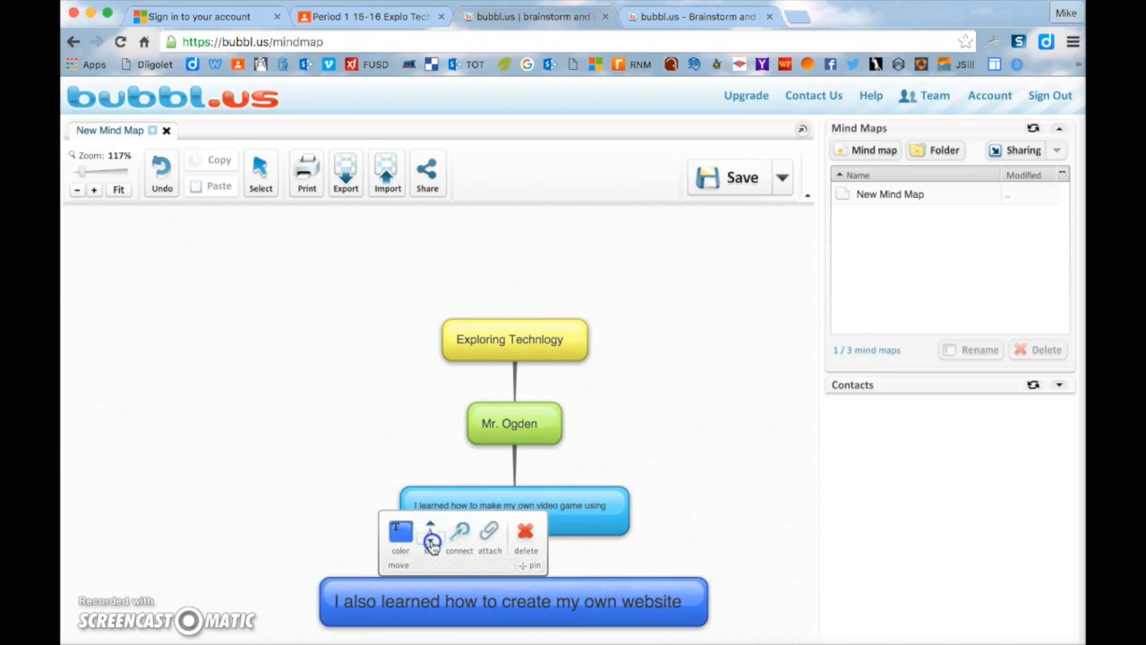
click(430, 541)
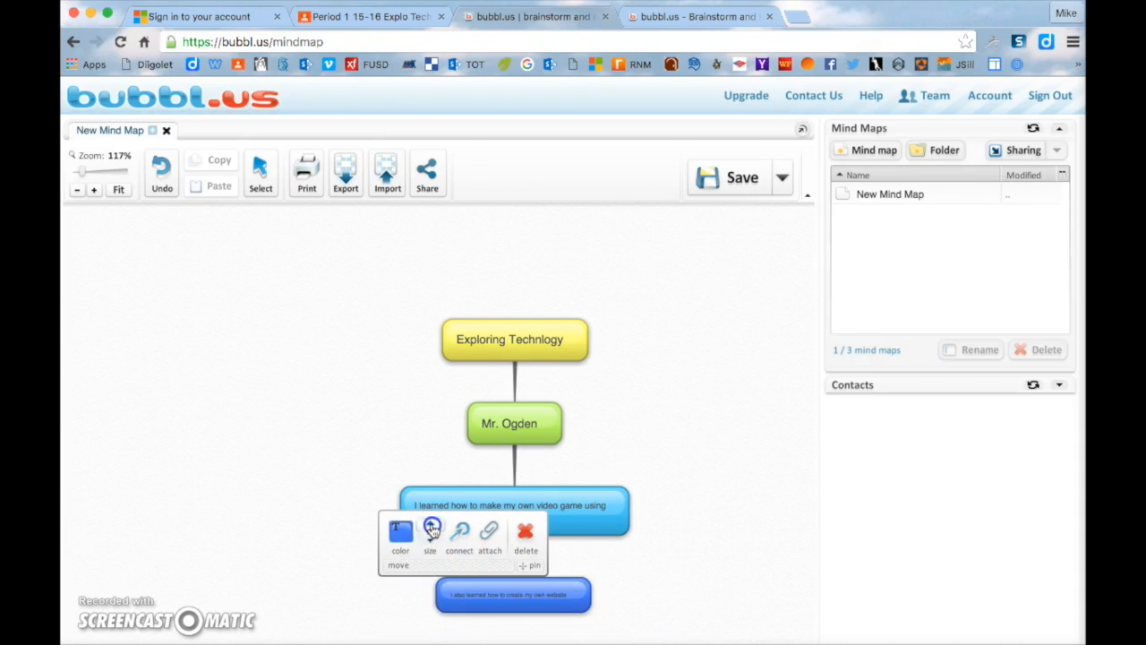
click(431, 530)
Step: View the mind map at several zoom levels and shift it to make room beneath the website bubble
scroll(739, 534, down, 3)
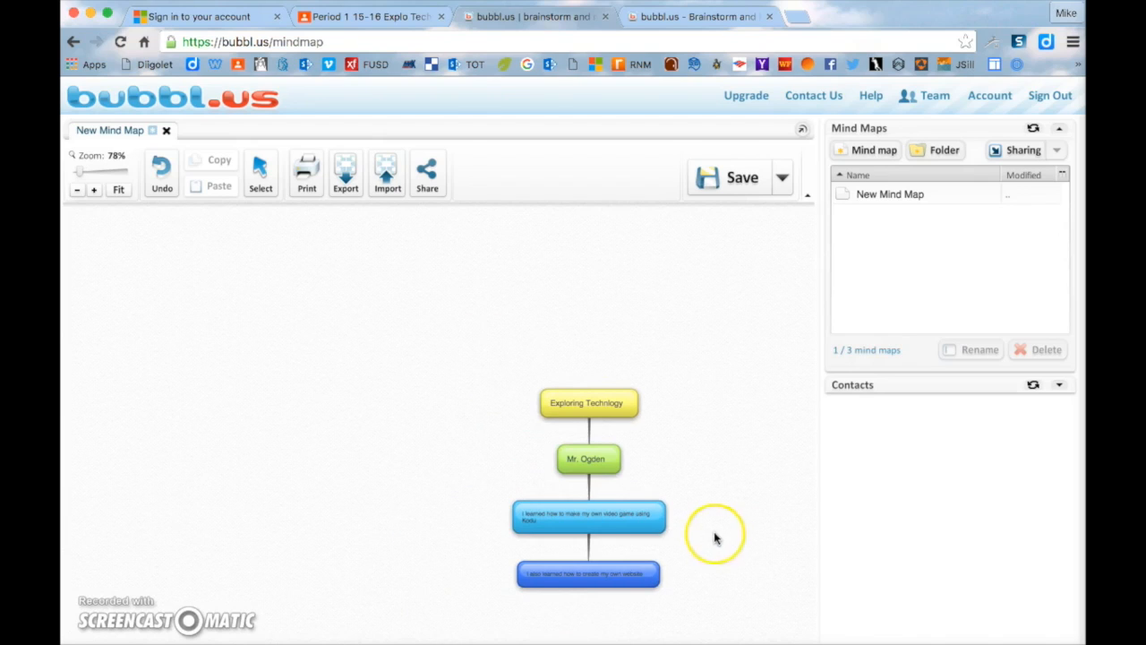
drag(728, 525, 592, 467)
click(94, 189)
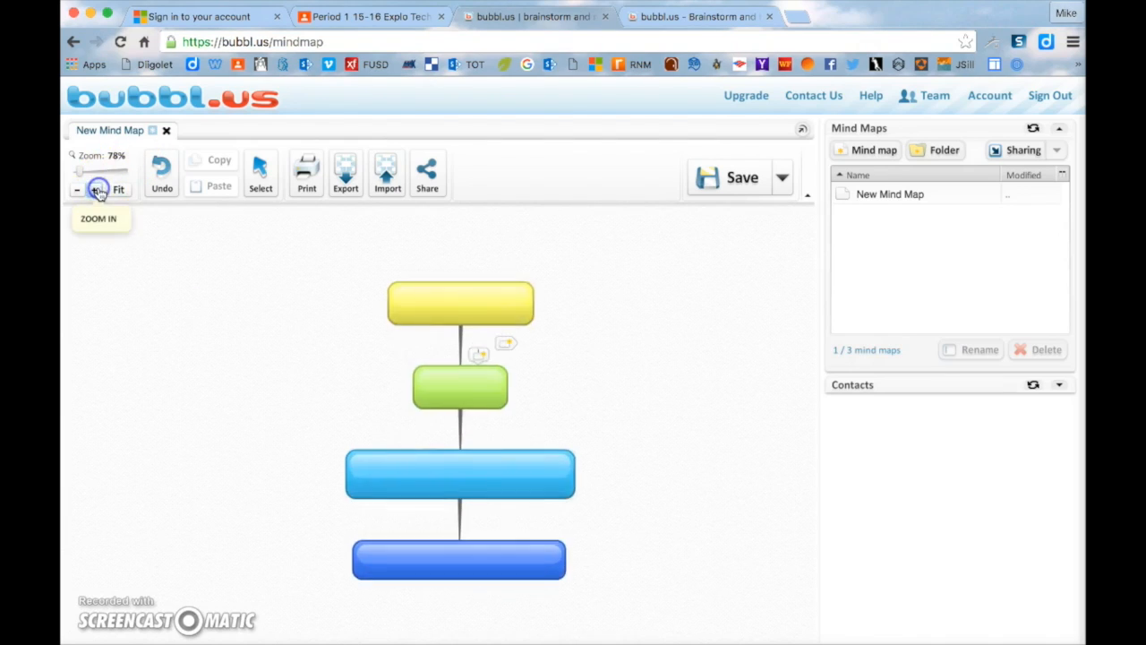
click(94, 189)
click(94, 189)
click(161, 170)
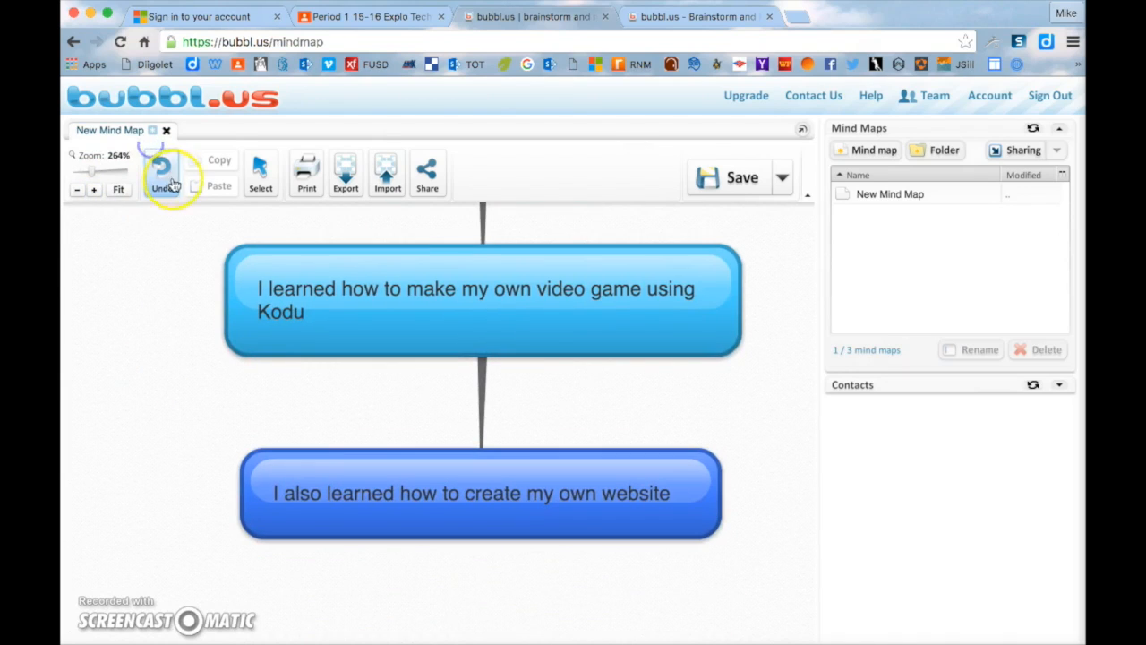
click(78, 190)
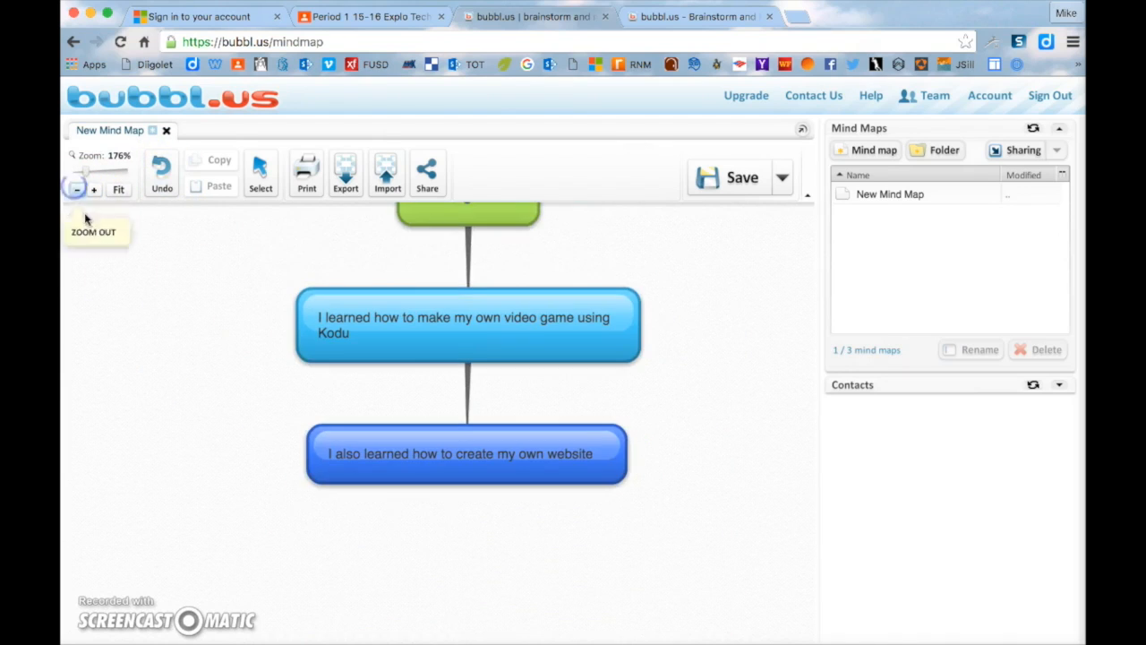
drag(434, 356, 452, 367)
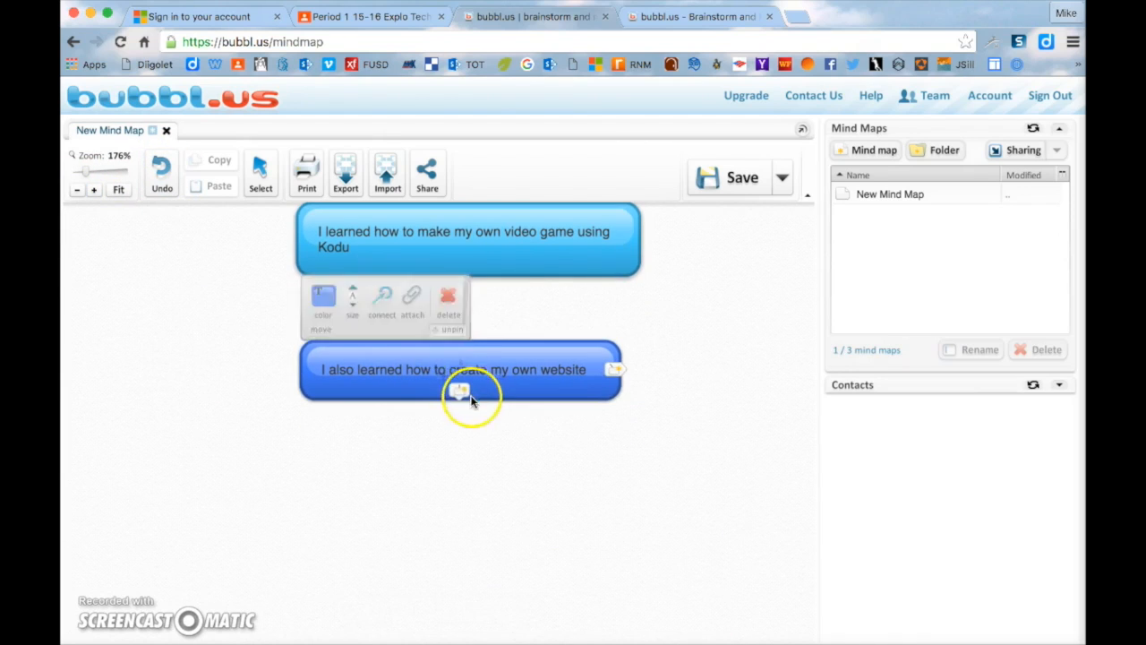
Step: Add a child bubble beneath the website bubble with the text "I learned how to create and write in my own BLOG."
click(460, 394)
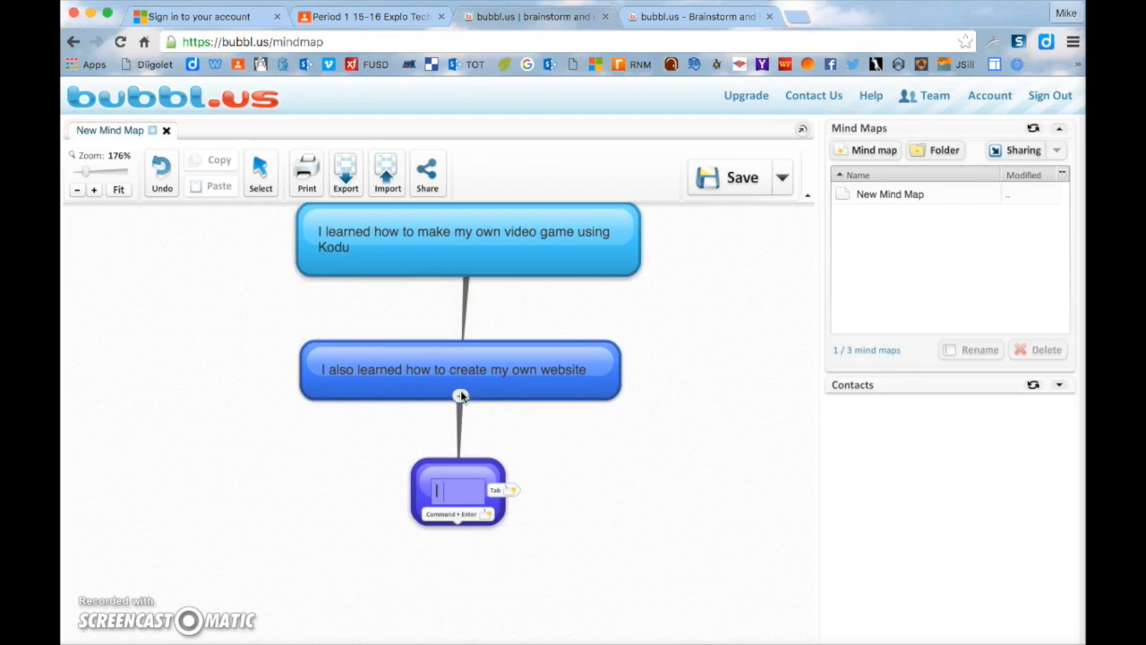
text(I learned how)
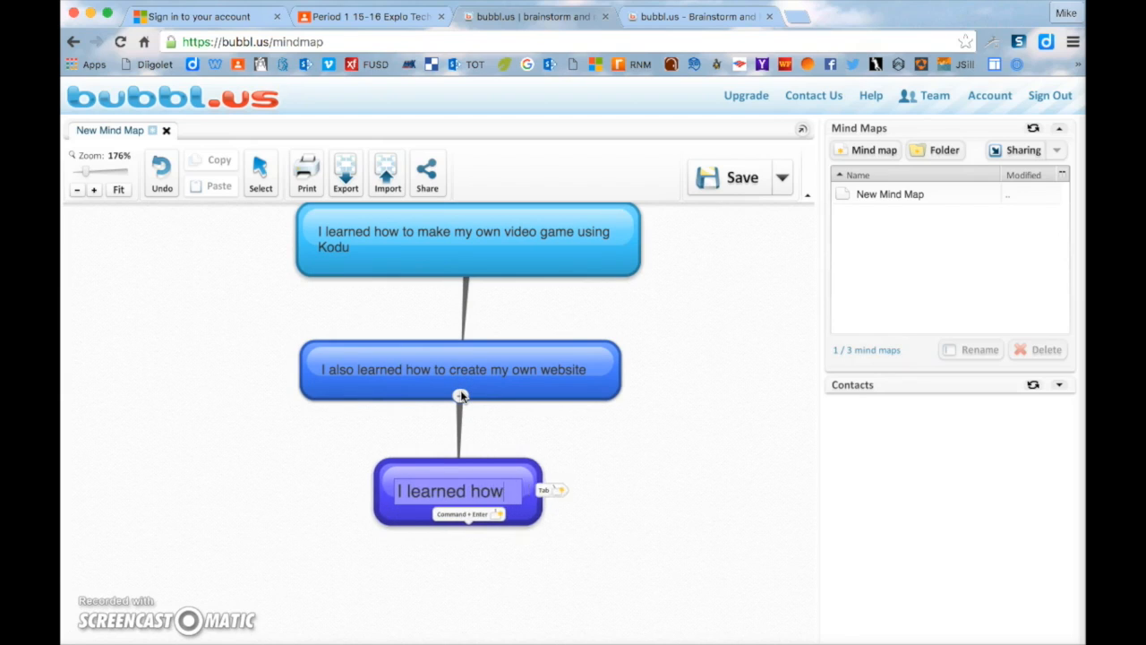
text( to cre)
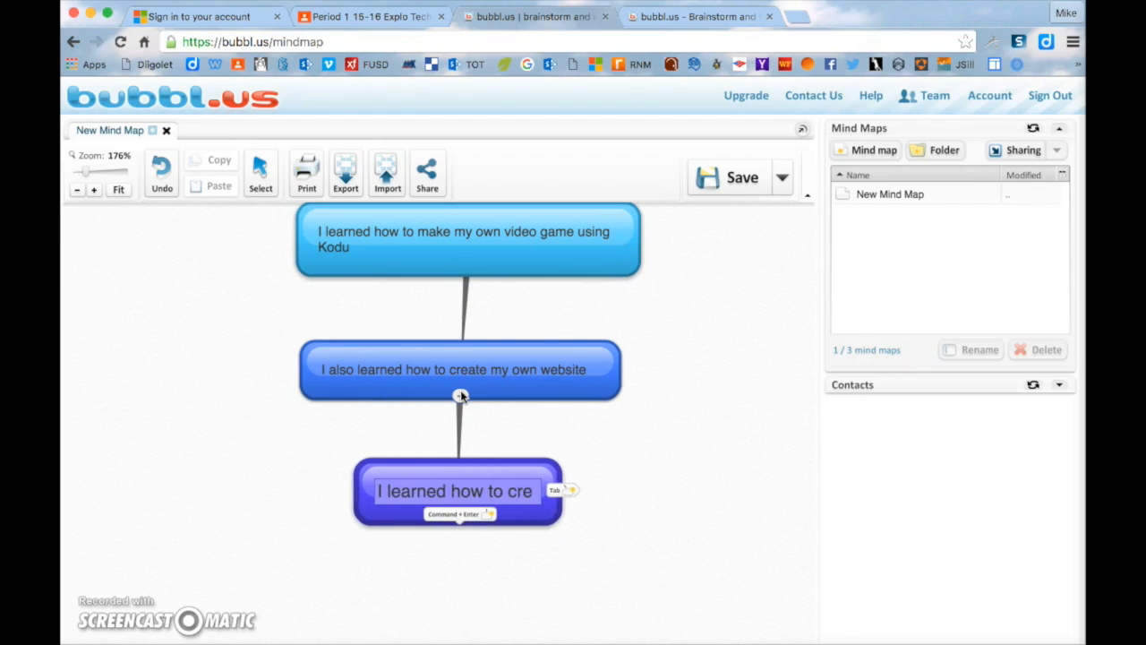
text(ate and write )
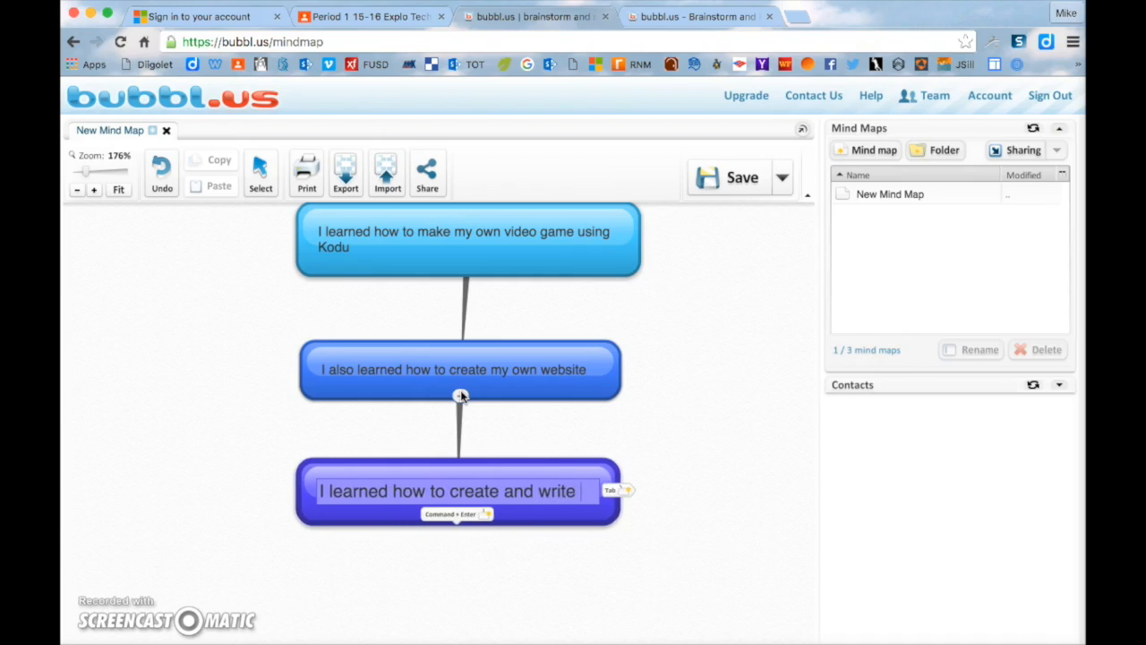
text(in my own BLOG.)
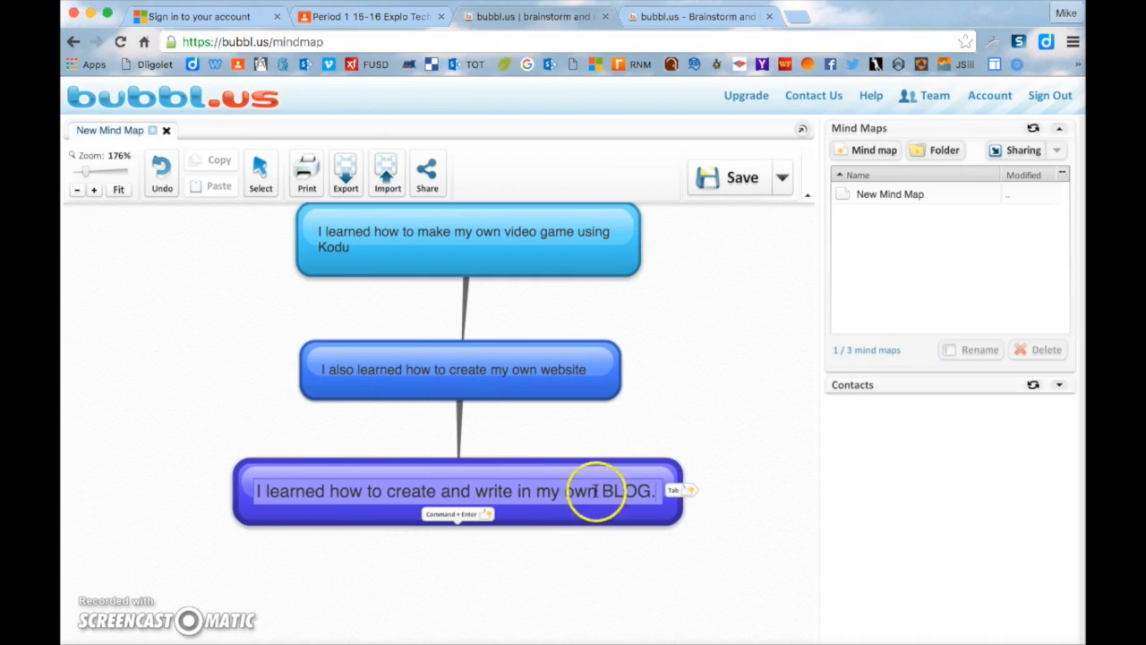
Step: Move the BLOG bubble slightly to the left and reduce its text size
drag(606, 517, 598, 518)
click(277, 422)
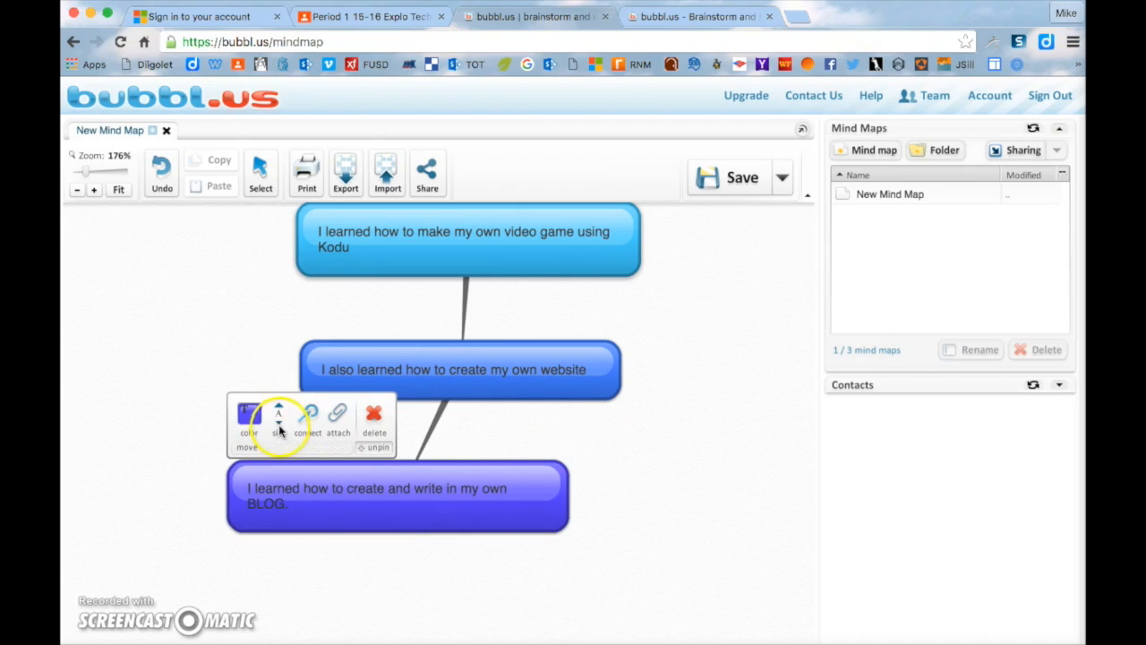
Step: Try a smaller text size on the BLOG bubble and restore the previous size
click(279, 427)
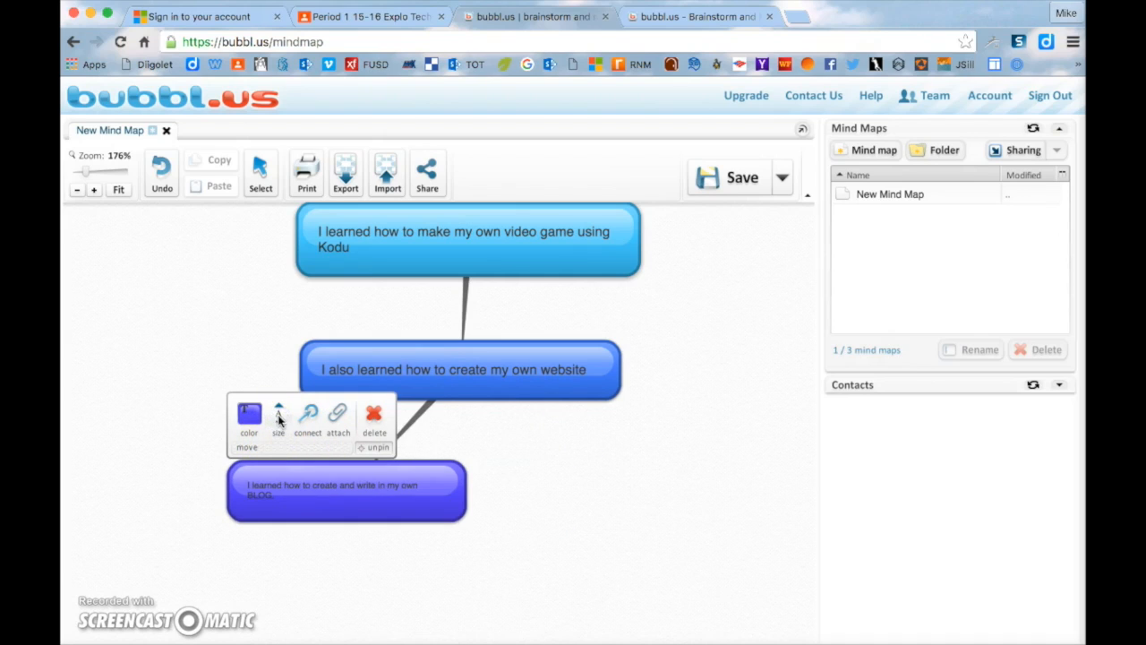
click(279, 410)
scroll(654, 440, up, 5)
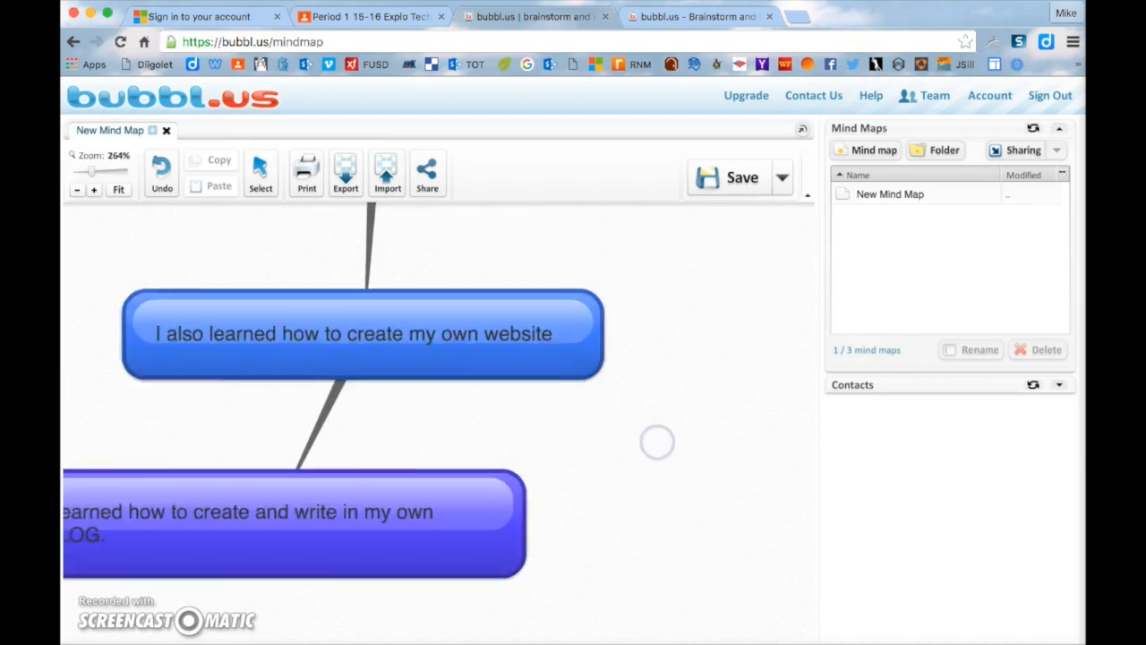
Step: Add a same-level bubble beside the Exploring Technology bubble with the text "Math Class"
scroll(655, 441, down, 2)
click(77, 191)
click(76, 191)
click(76, 192)
drag(599, 286, 413, 368)
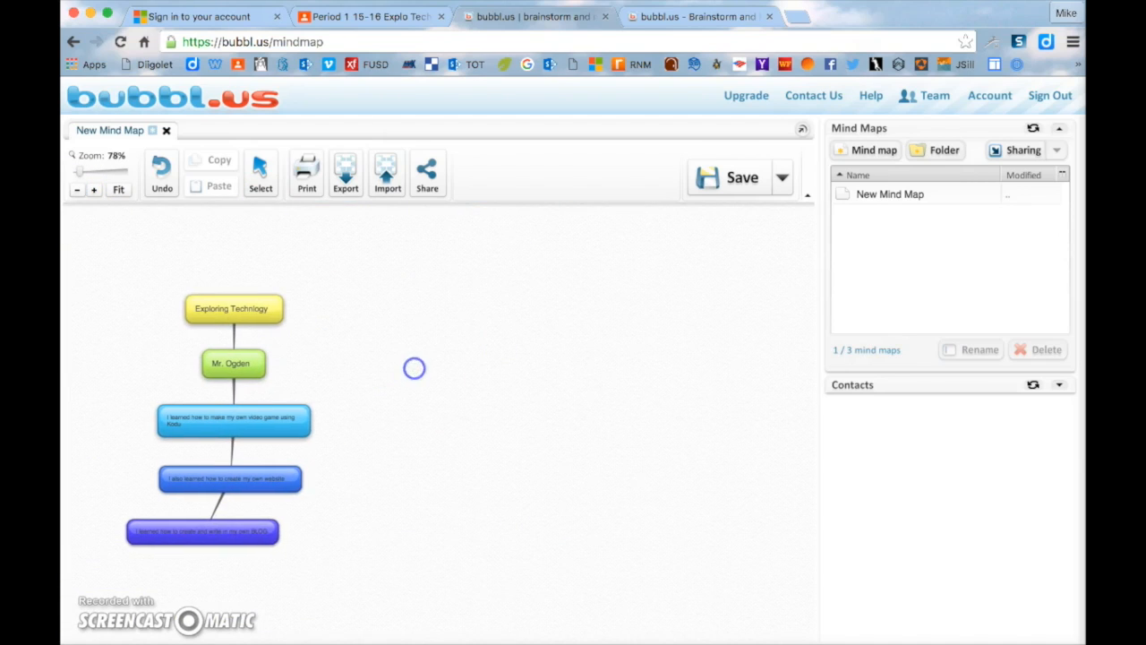
click(251, 302)
click(361, 276)
click(275, 309)
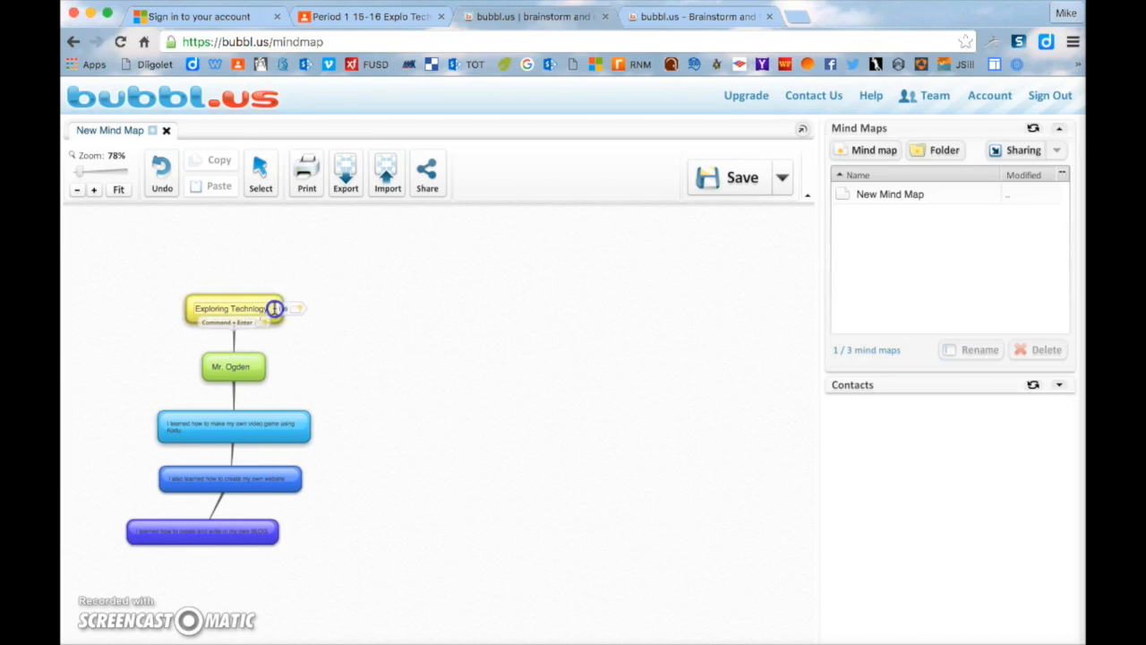
click(288, 310)
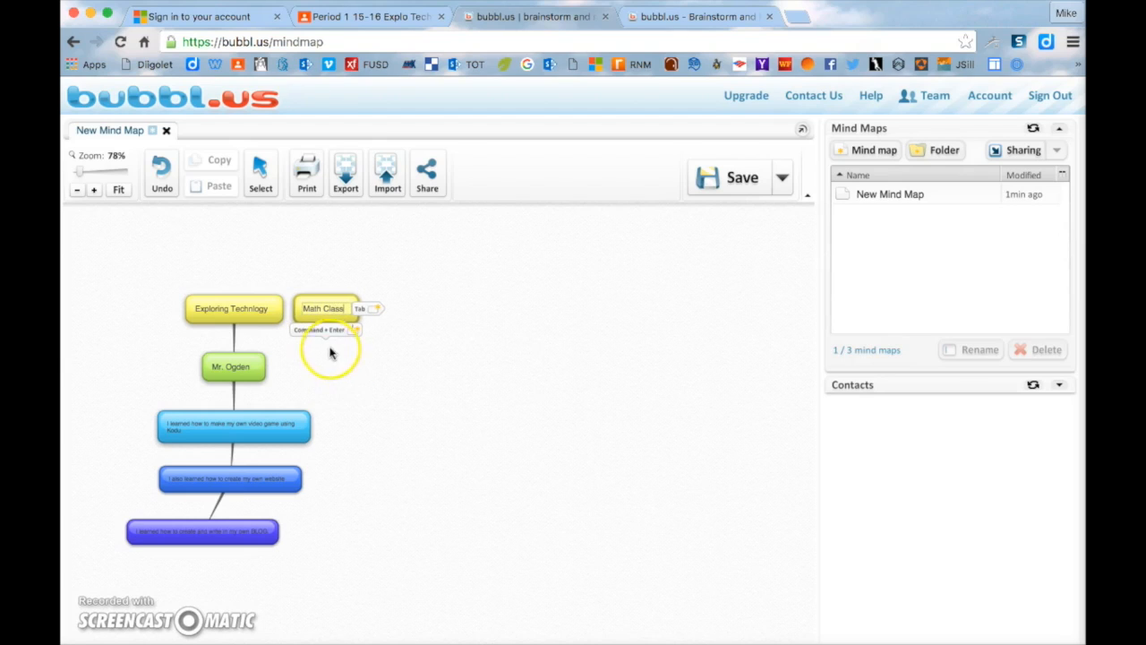
click(351, 365)
Step: Add a child bubble beneath the Math Class bubble containing the math teacher's name
click(334, 313)
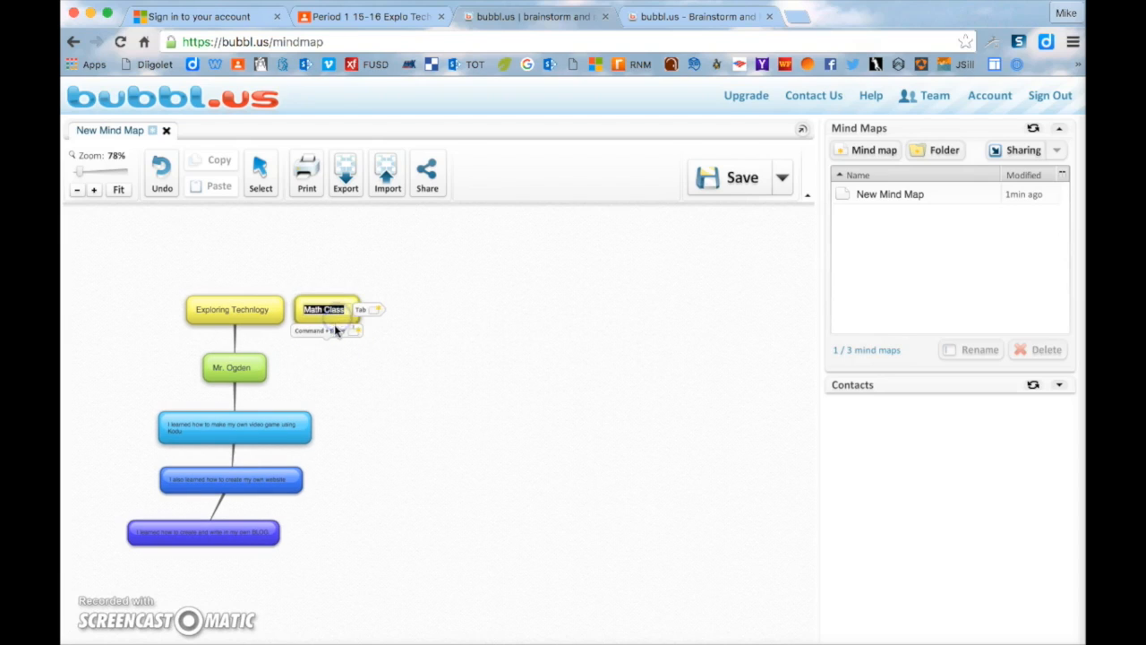
click(330, 336)
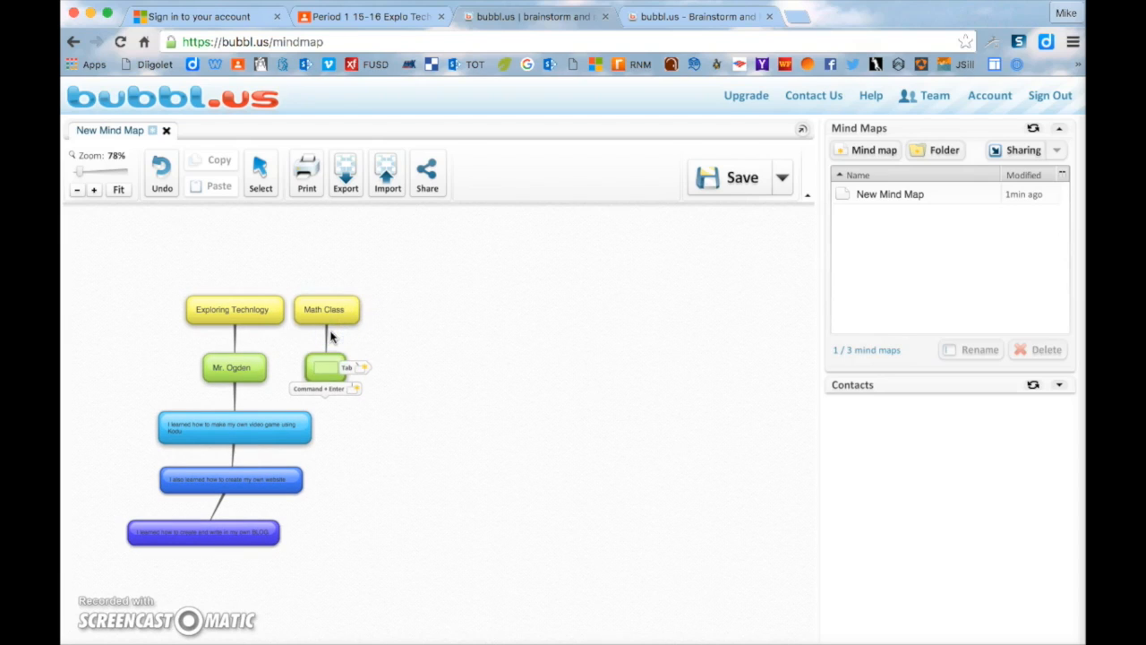
text(Mrs. O'Mr)
key(BackSpace)
text(orias)
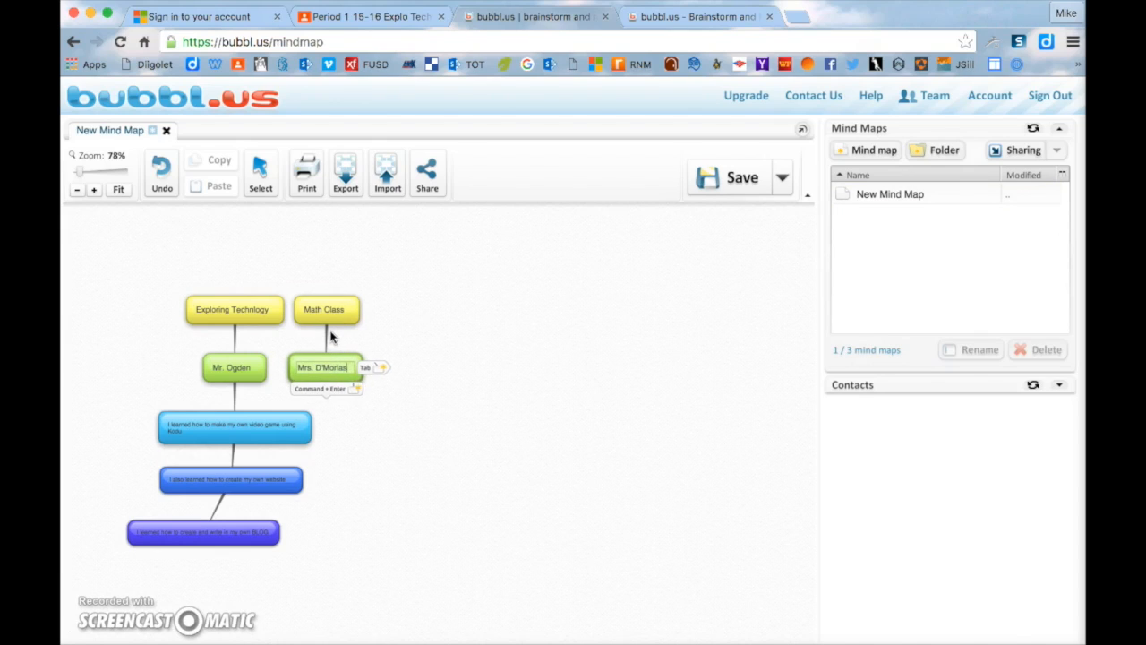
click(378, 446)
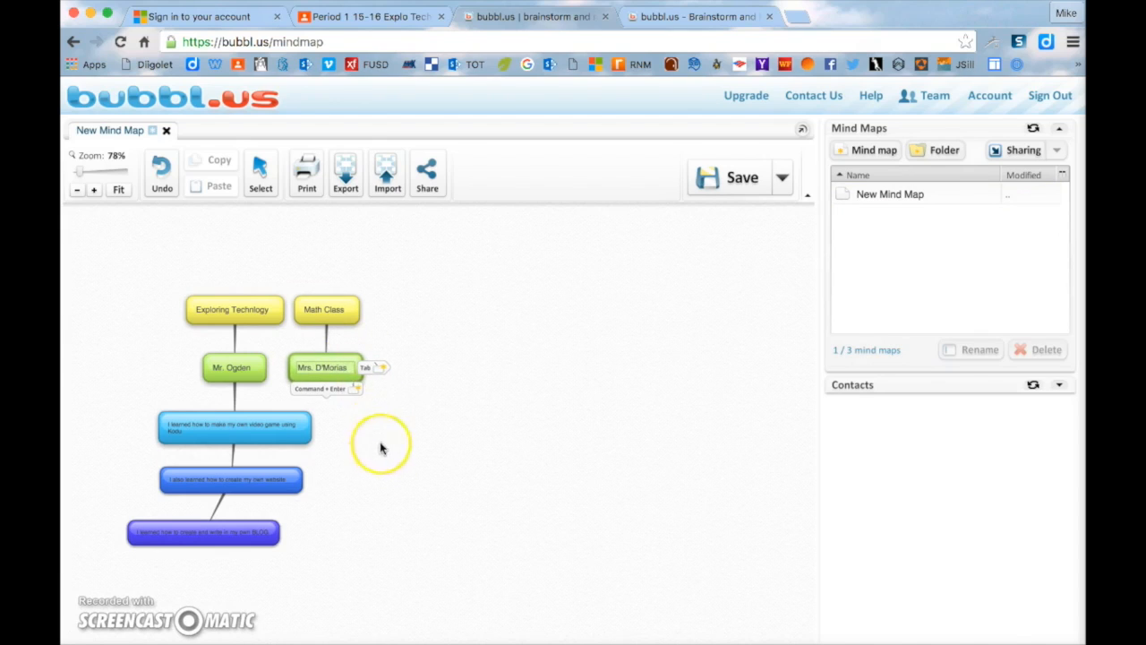
Step: Add a child bubble beneath the math teacher's bubble with the text "I learned how to add fractions"
click(246, 323)
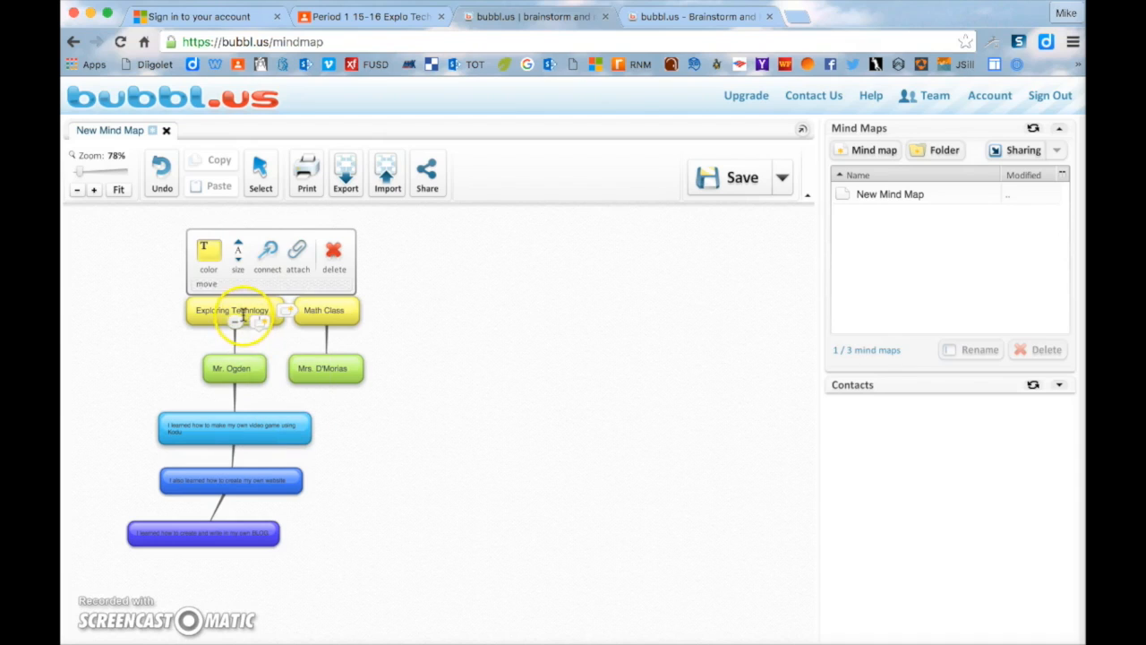
click(329, 380)
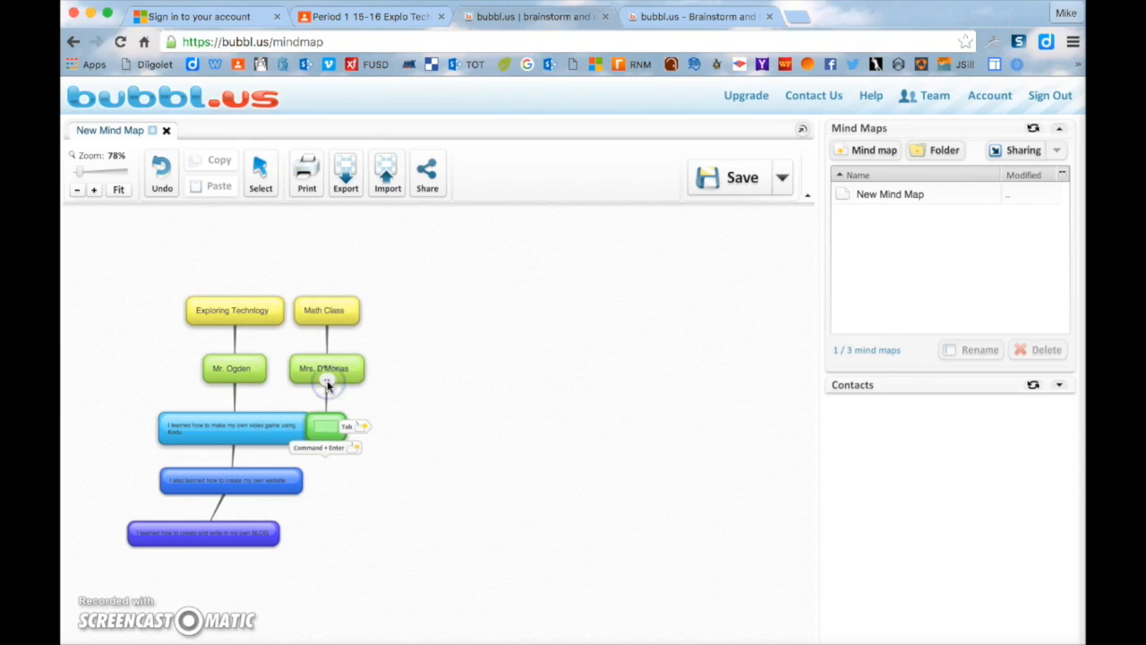
text(I learned how to)
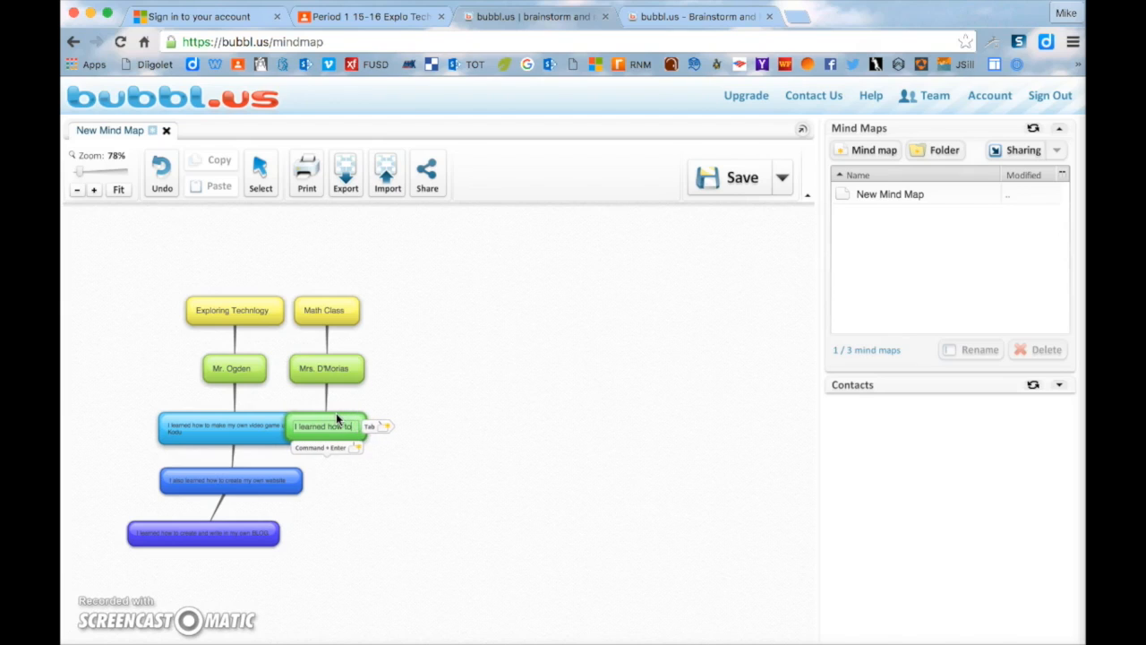
text( add )
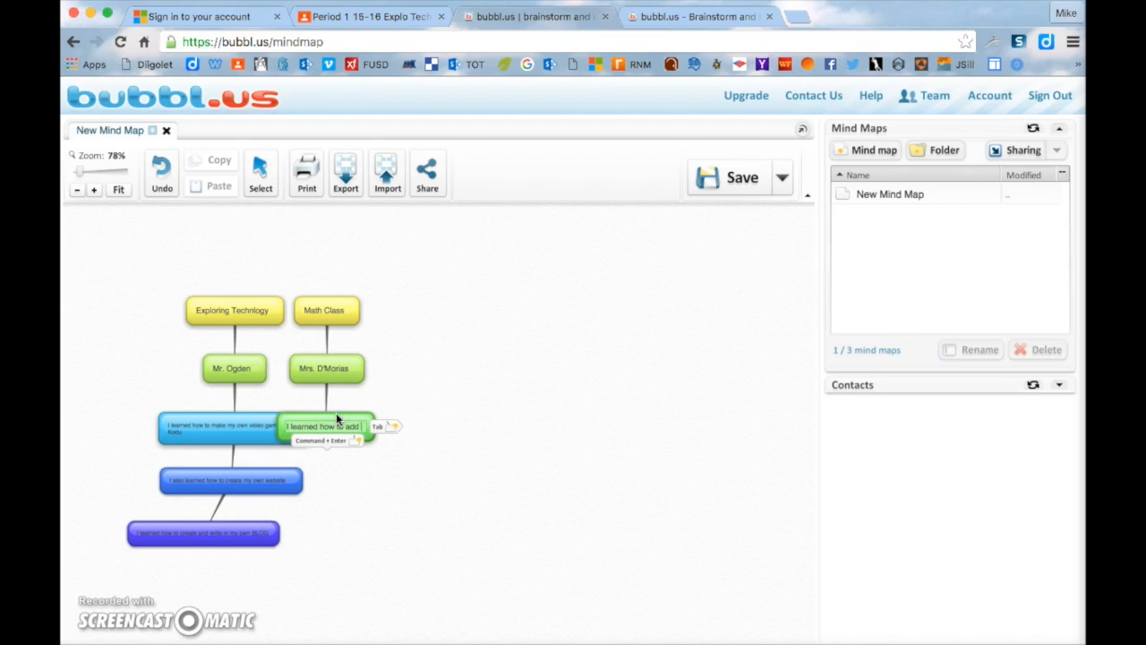
text(fractions)
click(389, 479)
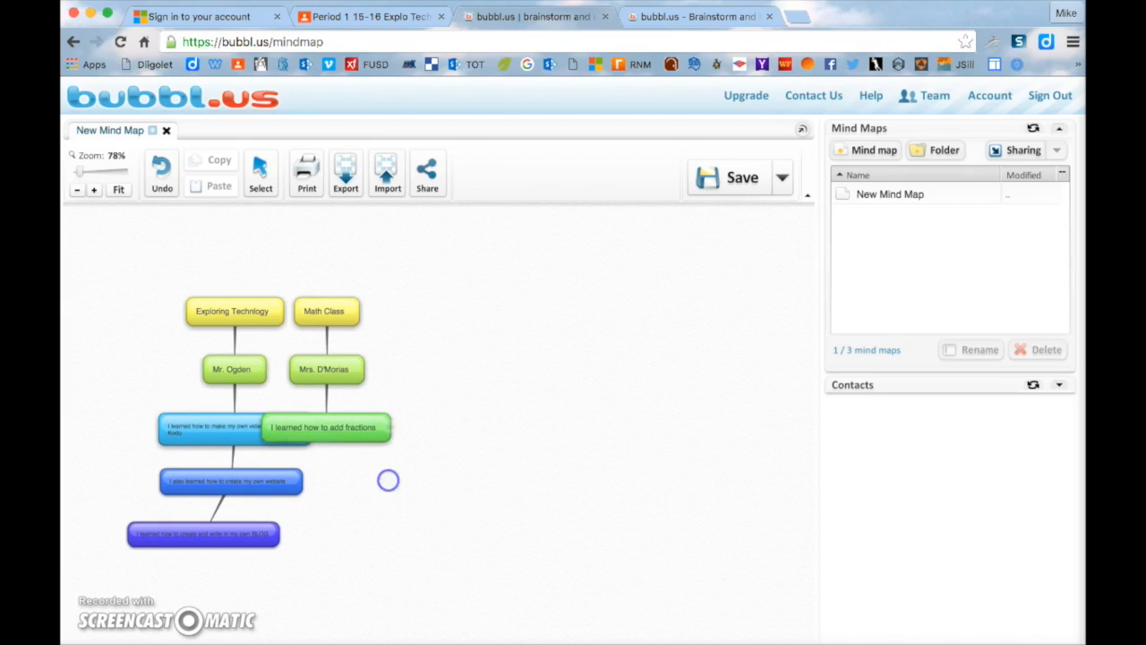
Step: Move the Math Class branch to the right so its bubbles clear the Exploring Technology branch
mouse_move(344, 309)
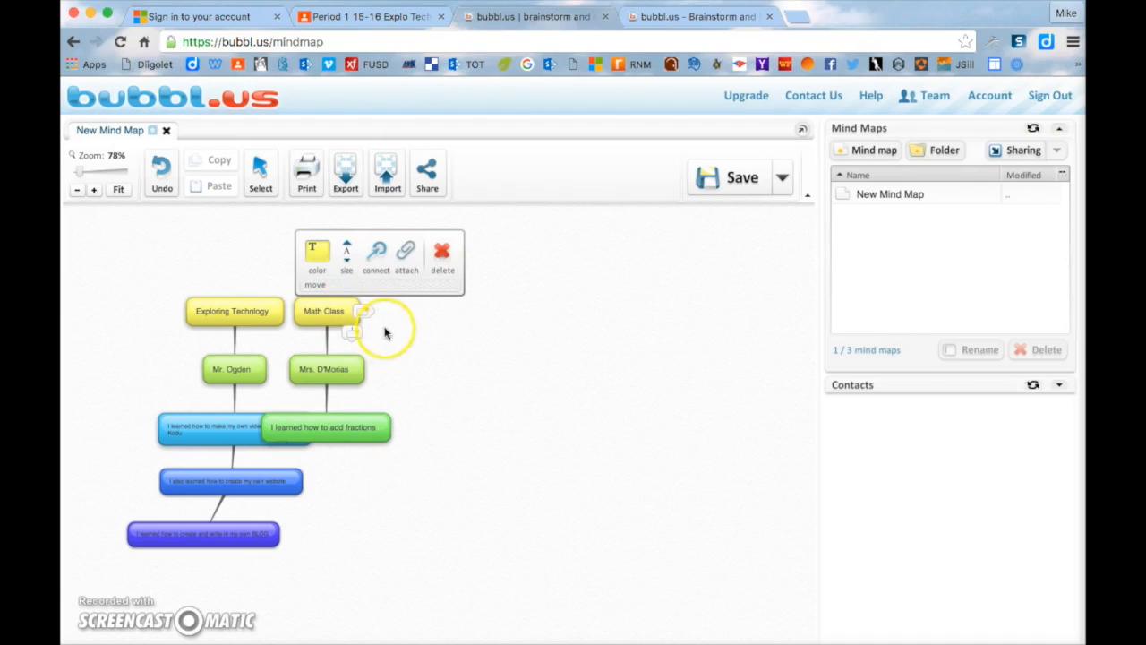
click(428, 354)
click(357, 312)
drag(346, 305, 369, 308)
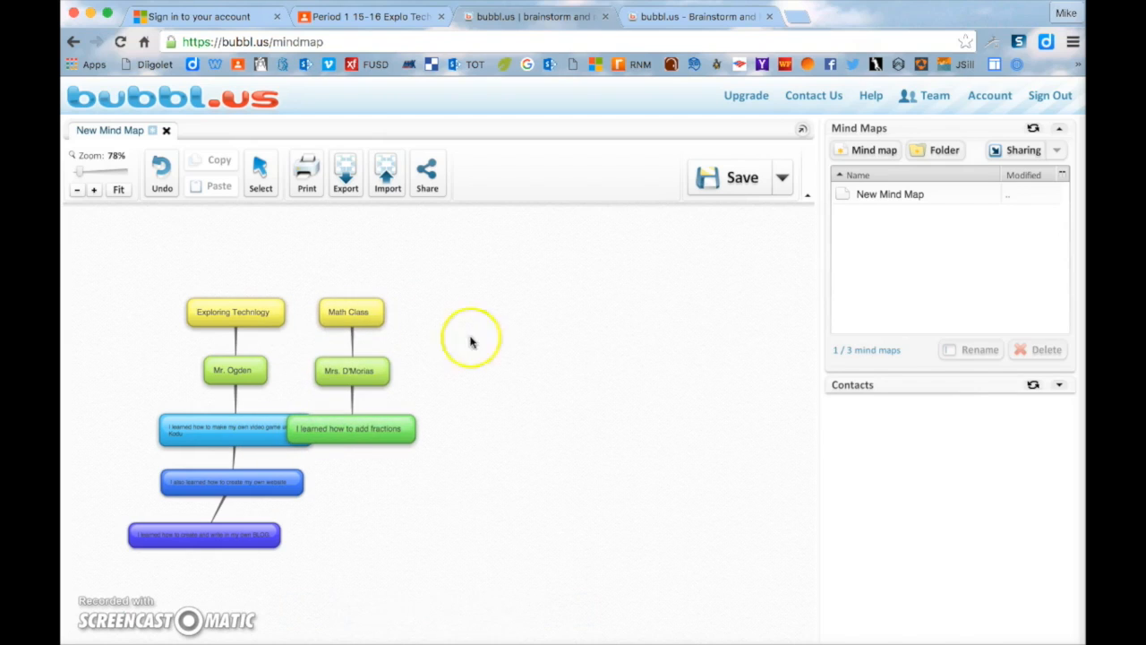
click(332, 428)
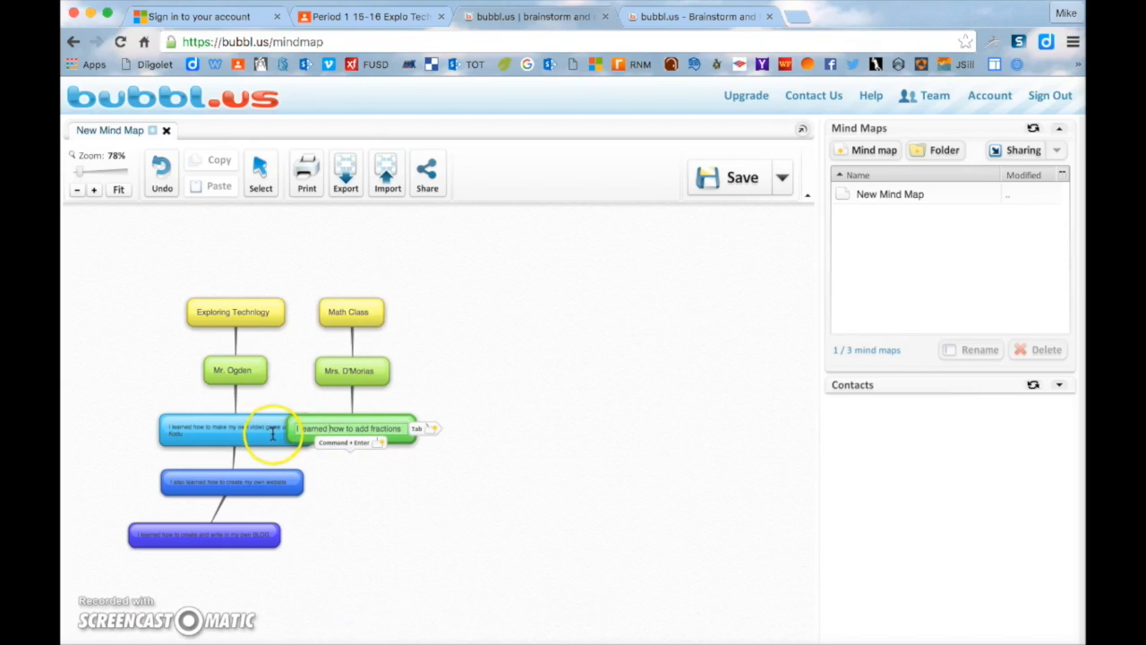
click(372, 309)
drag(372, 308, 430, 312)
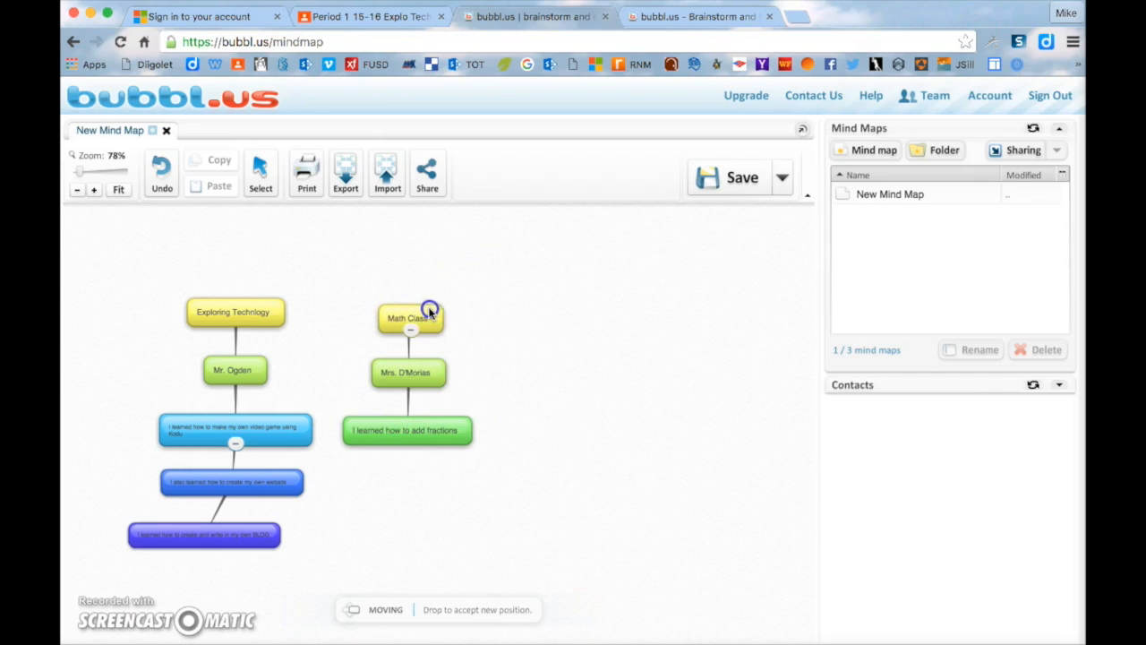
mouse_move(437, 376)
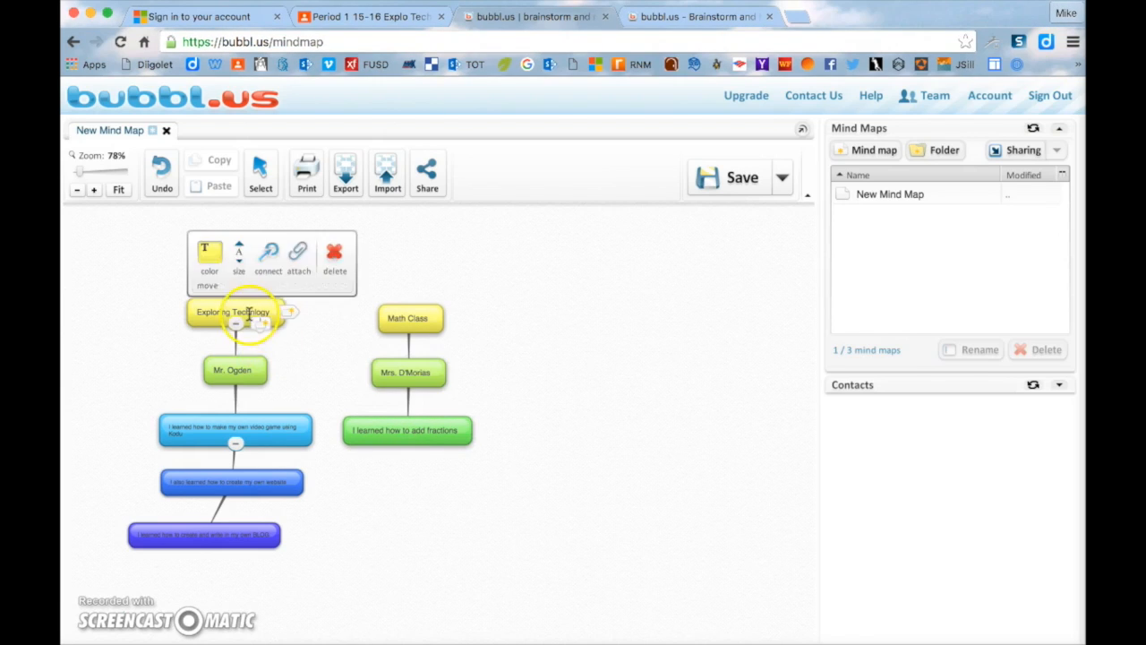
mouse_move(239, 307)
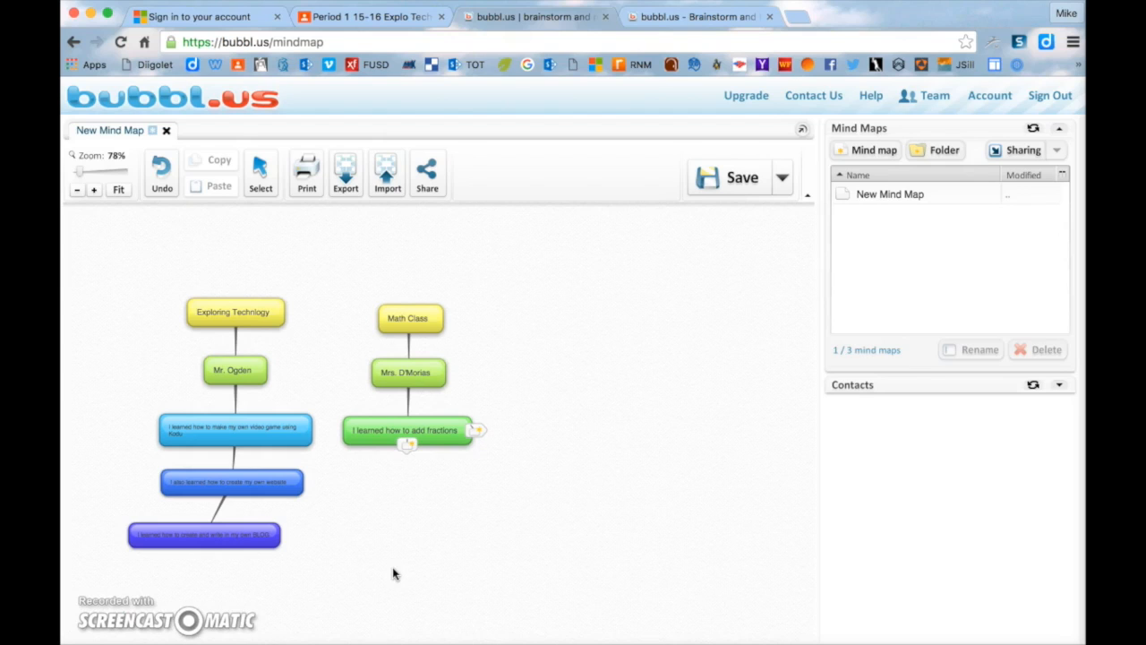
click(398, 358)
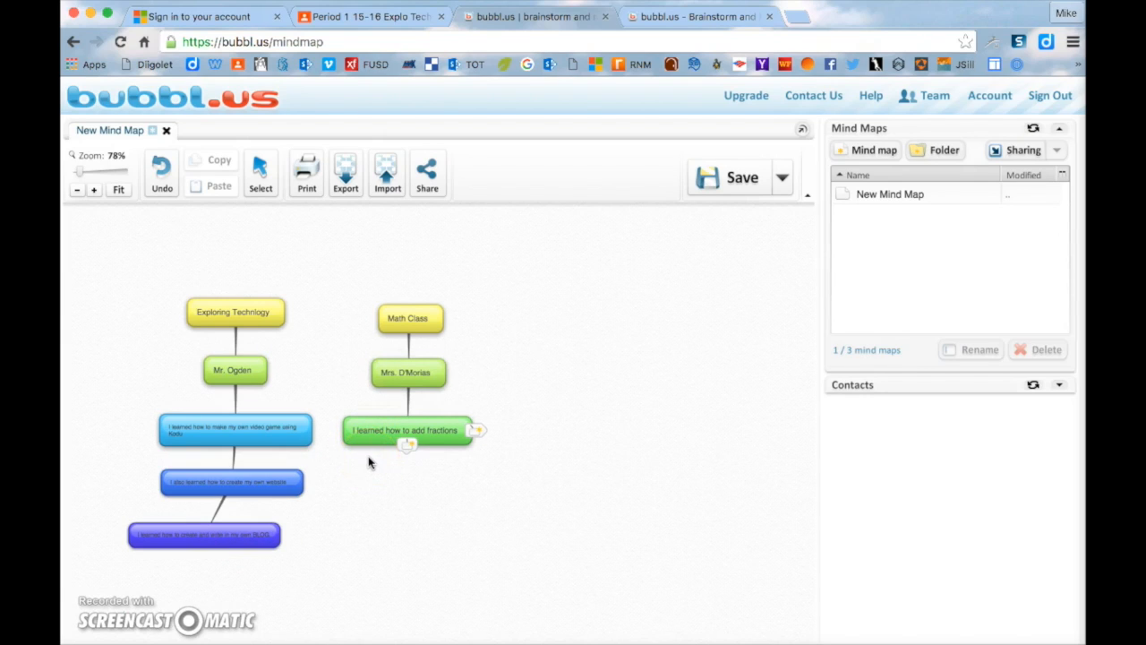
Step: Save the mind map and rename it to the technology teacher's name followed by "Mind Map"
click(733, 181)
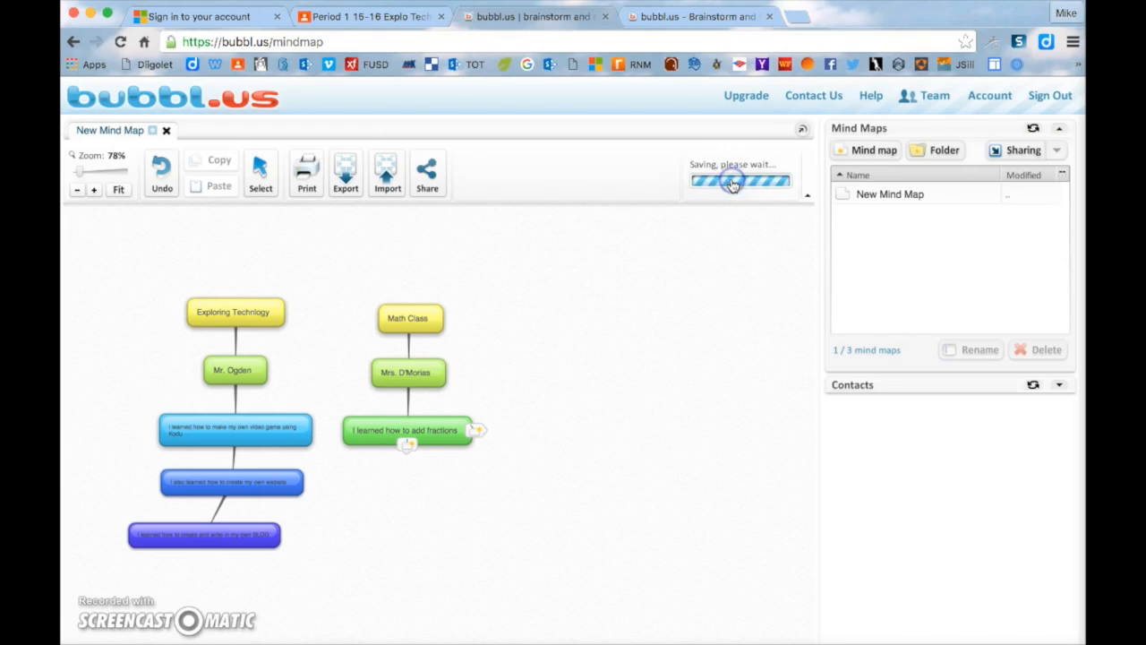
click(900, 195)
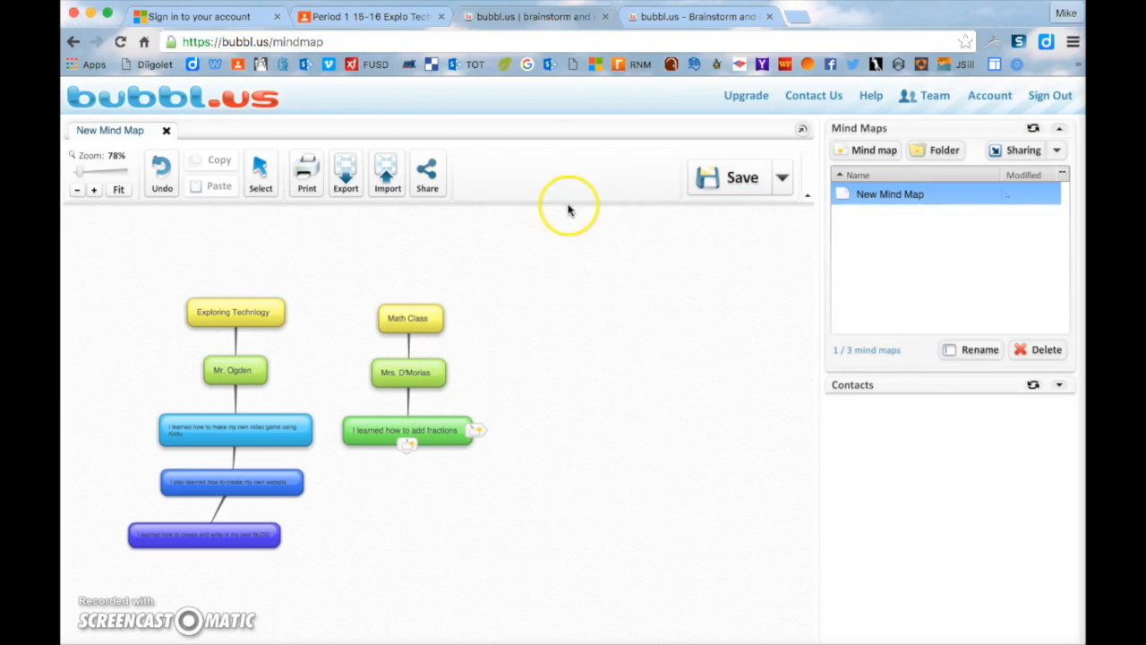
click(970, 352)
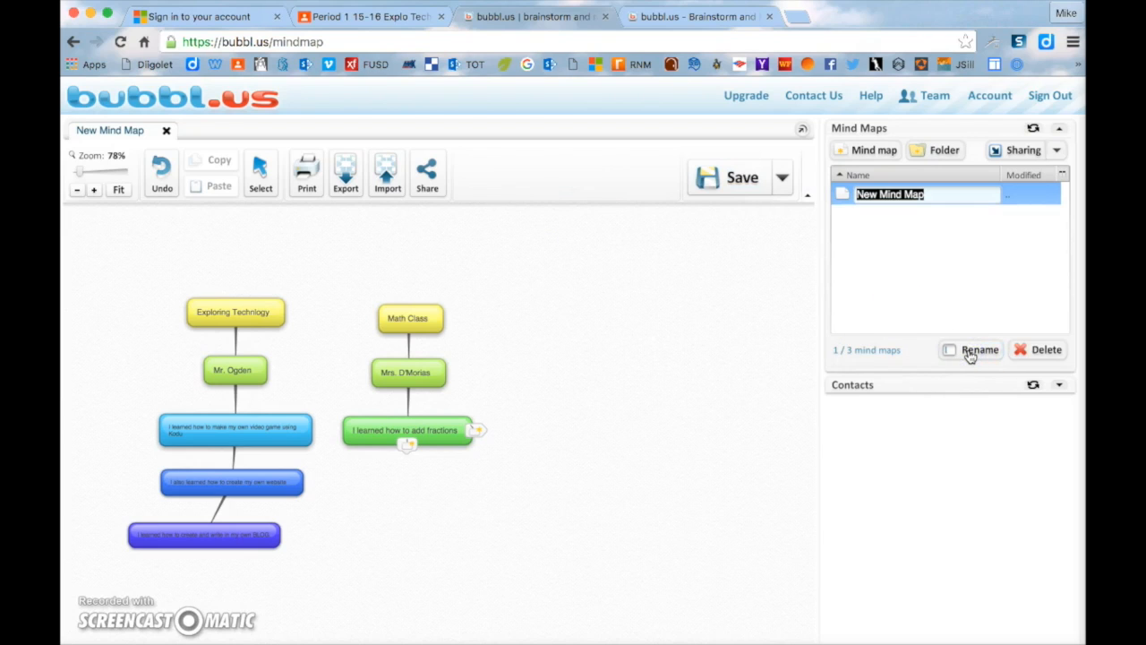
text(Mr. Ogden)
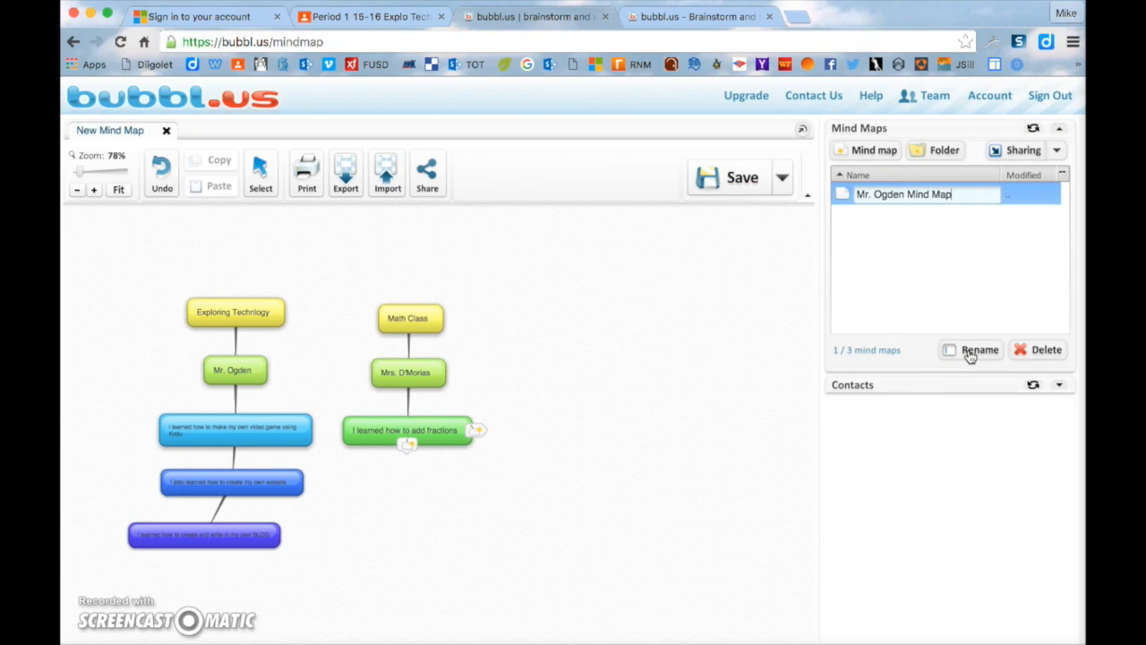
click(972, 355)
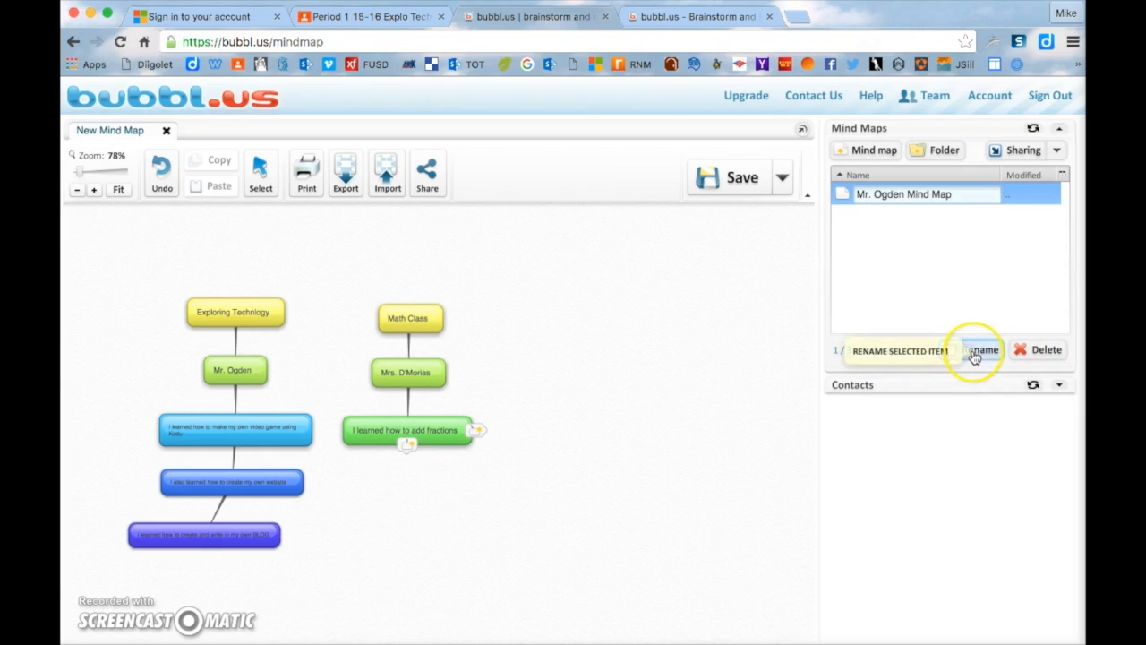
click(721, 309)
click(596, 235)
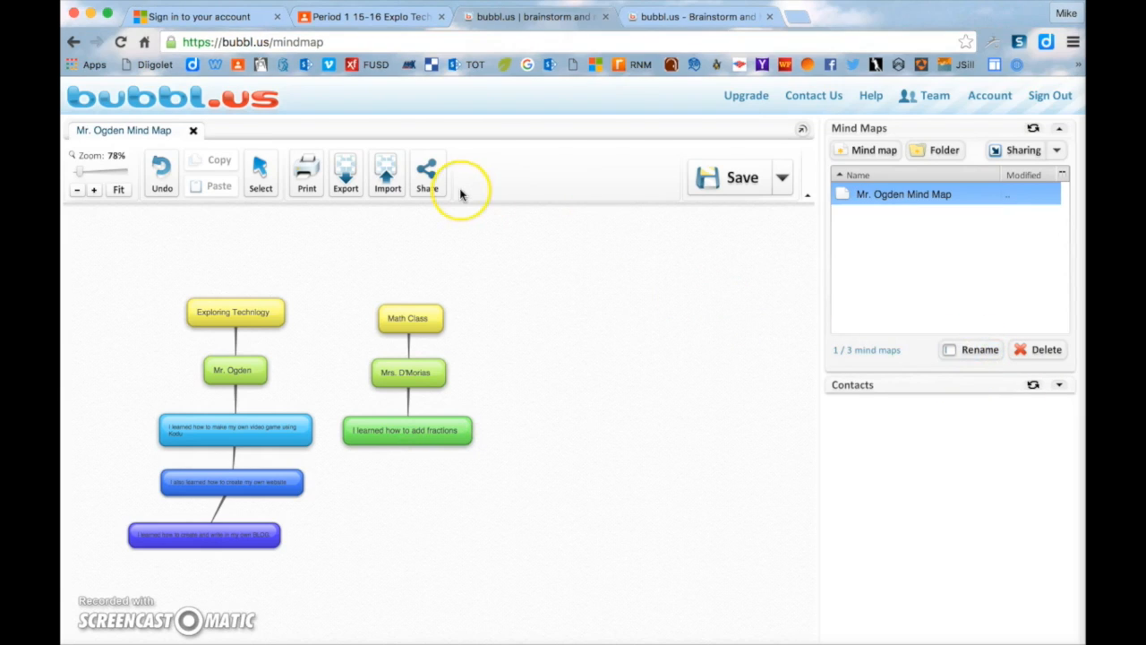
Step: Copy the read-only sharing link to the mind map and close the sharing dialog without sending an email
click(426, 176)
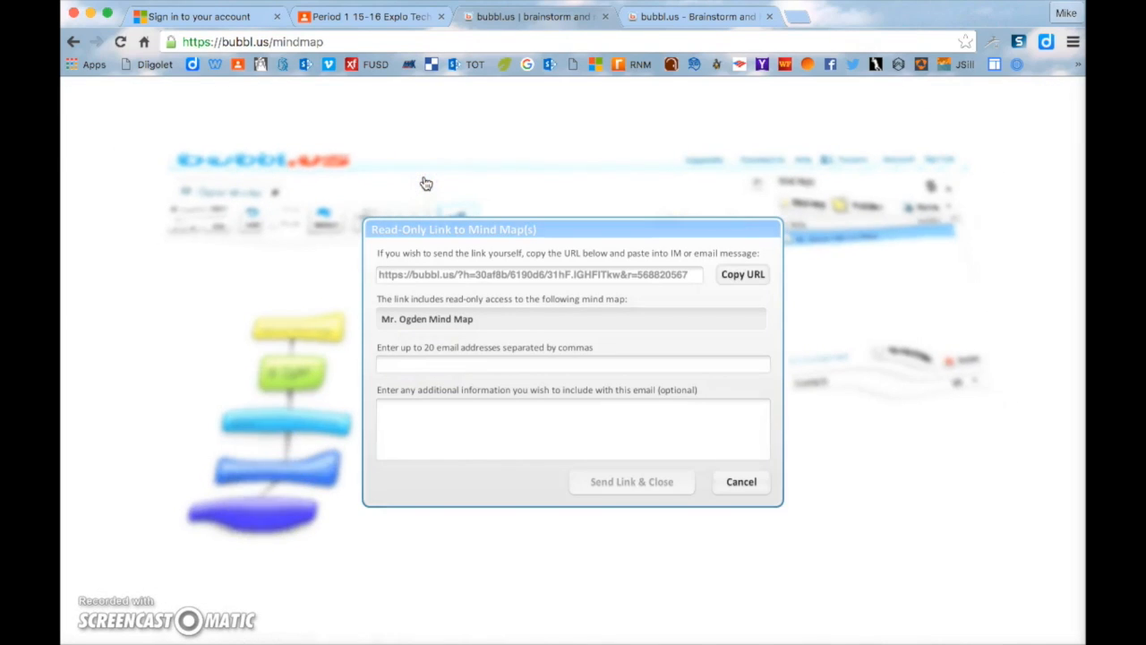
click(620, 275)
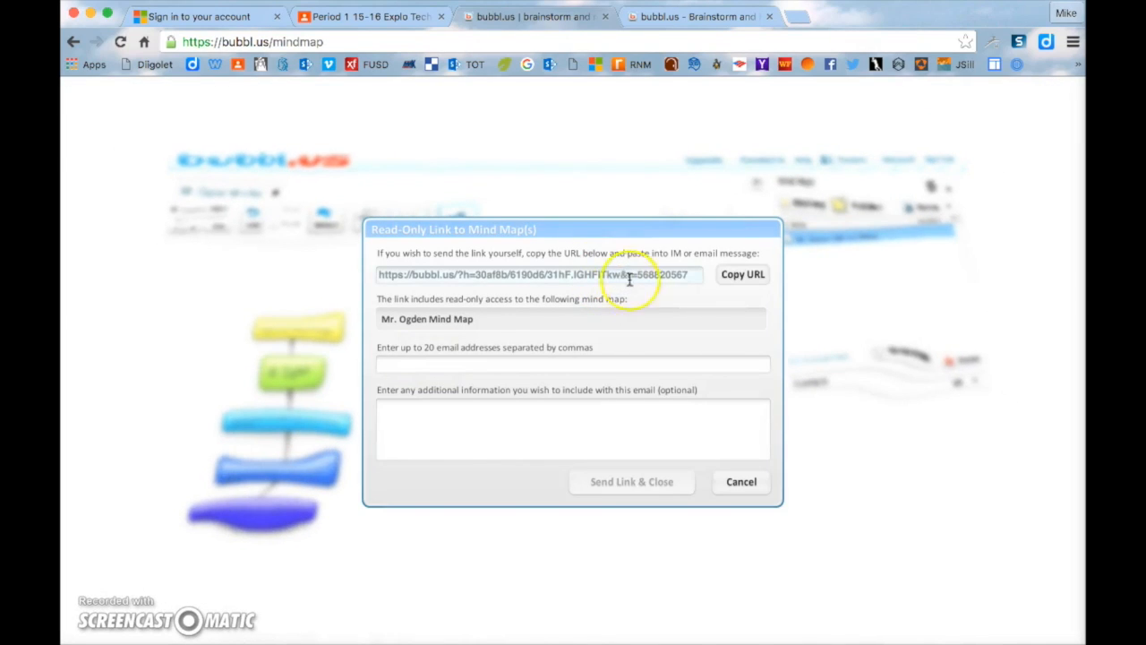
click(654, 287)
click(741, 278)
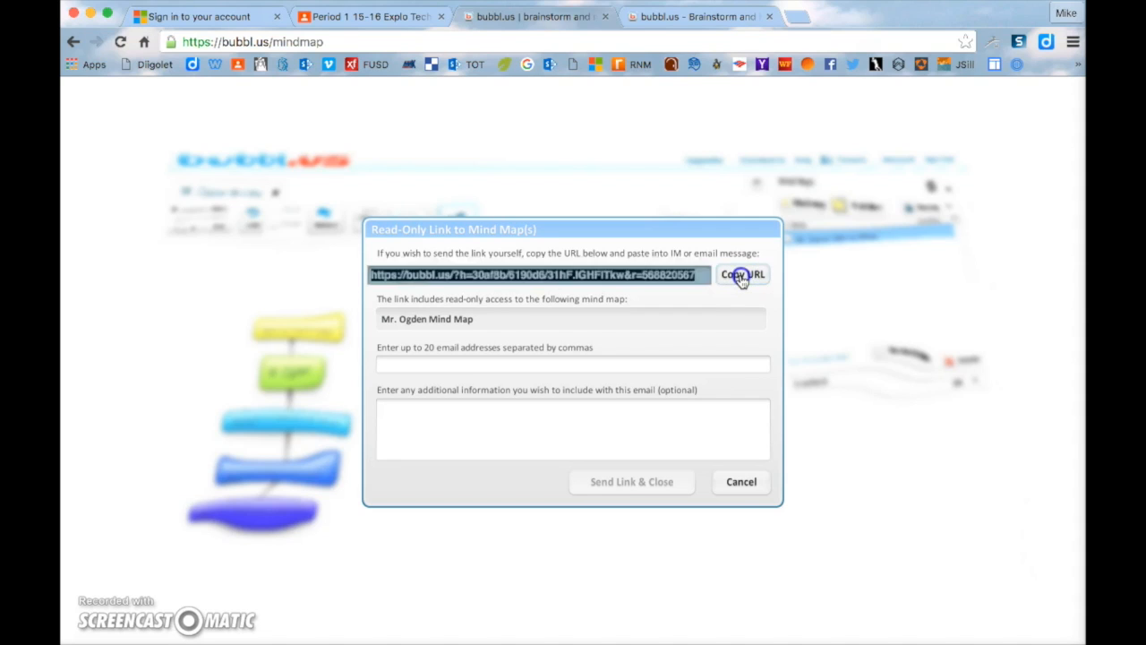
click(741, 482)
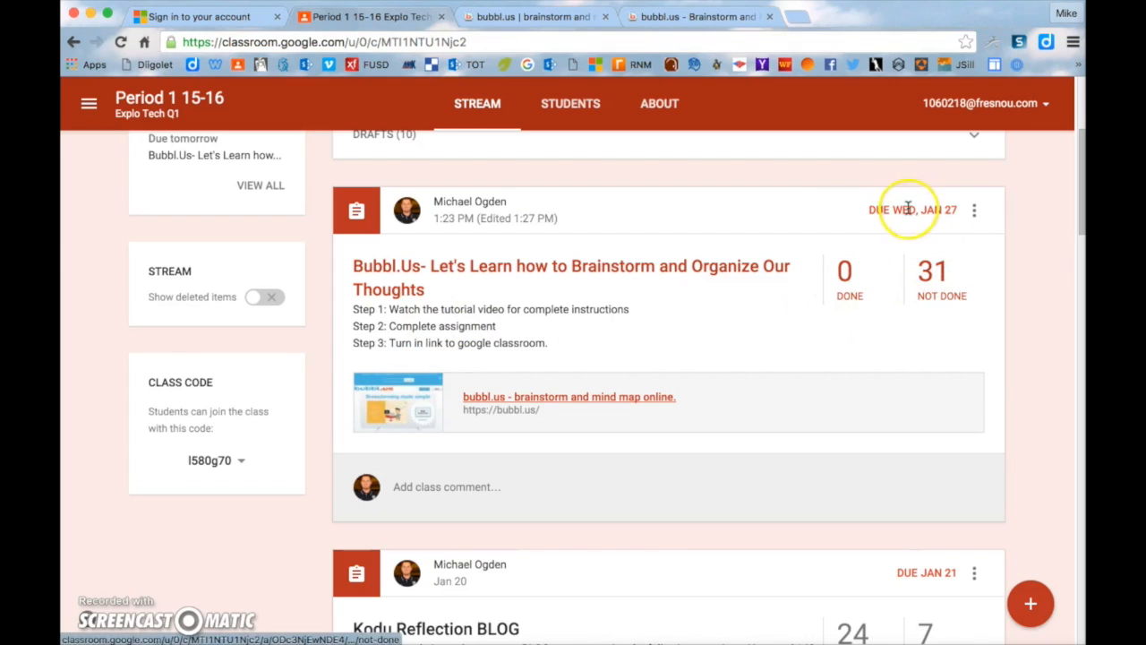